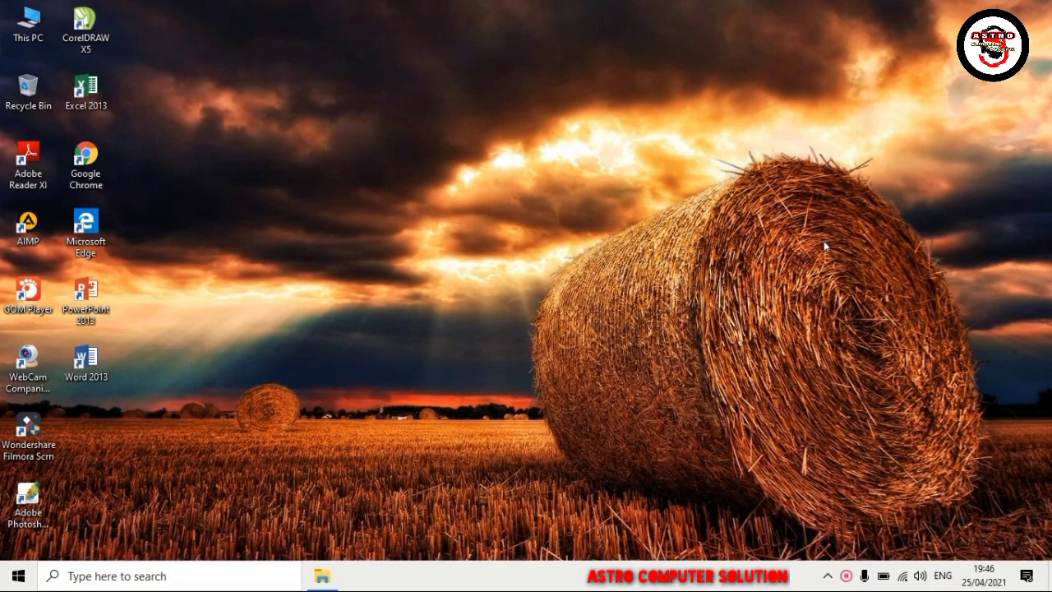
{"action": "right_click", "coordinate": [394, 250]}
{"action": "left_click", "coordinate": [450, 317]}
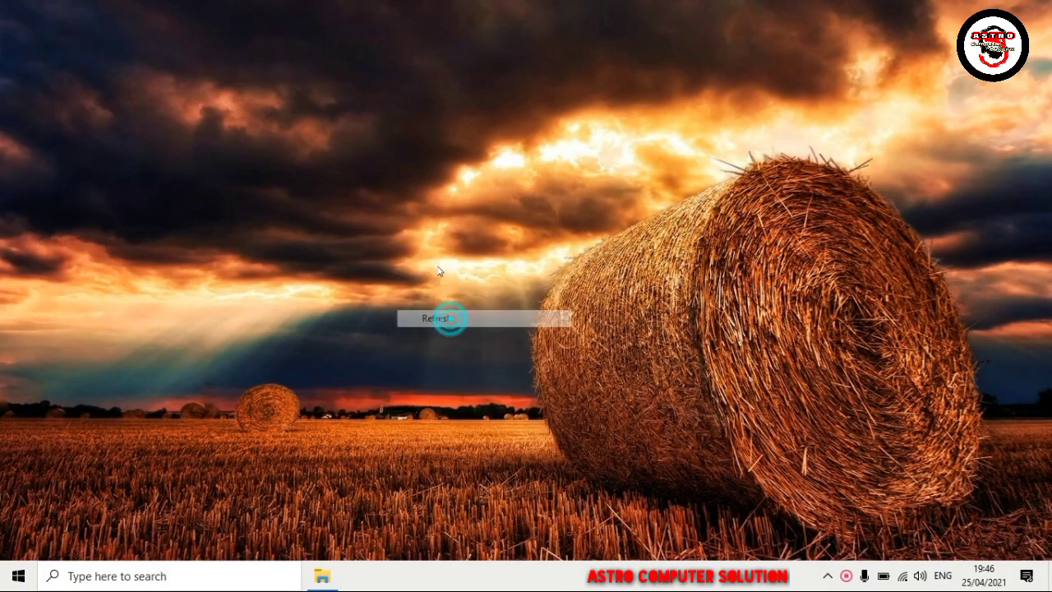
{"action": "right_click", "coordinate": [441, 265]}
{"action": "left_click", "coordinate": [460, 333]}
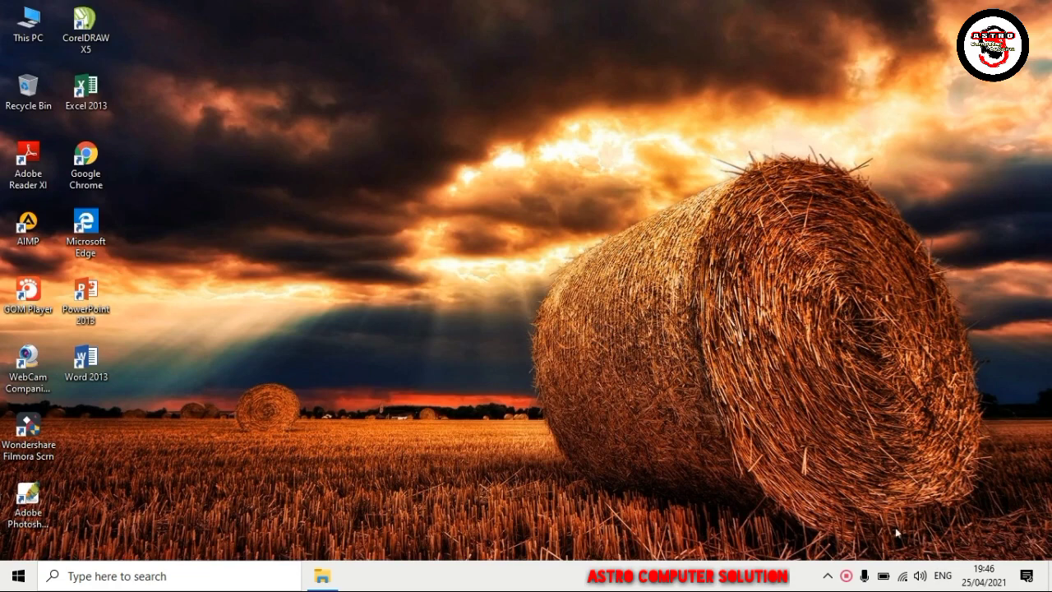
- Set the headphones' output volume to 80
{"action": "left_click", "coordinate": [920, 576]}
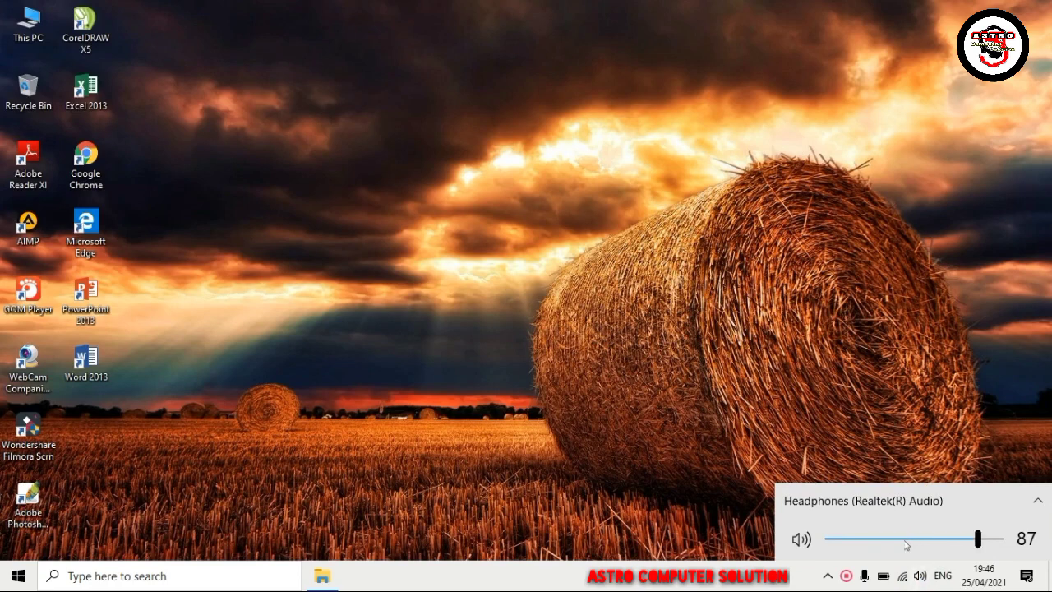
{"action": "left_click_drag", "start_coordinate": [896, 544], "coordinate": [966, 539]}
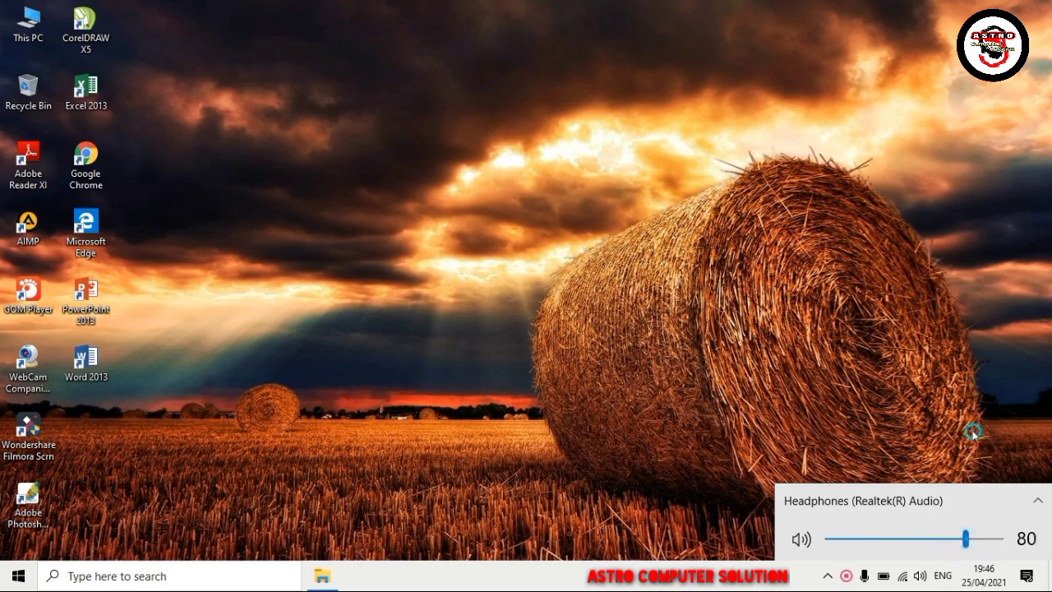
{"action": "left_click", "coordinate": [972, 431]}
{"action": "right_click", "coordinate": [353, 211]}
{"action": "left_click", "coordinate": [433, 285]}
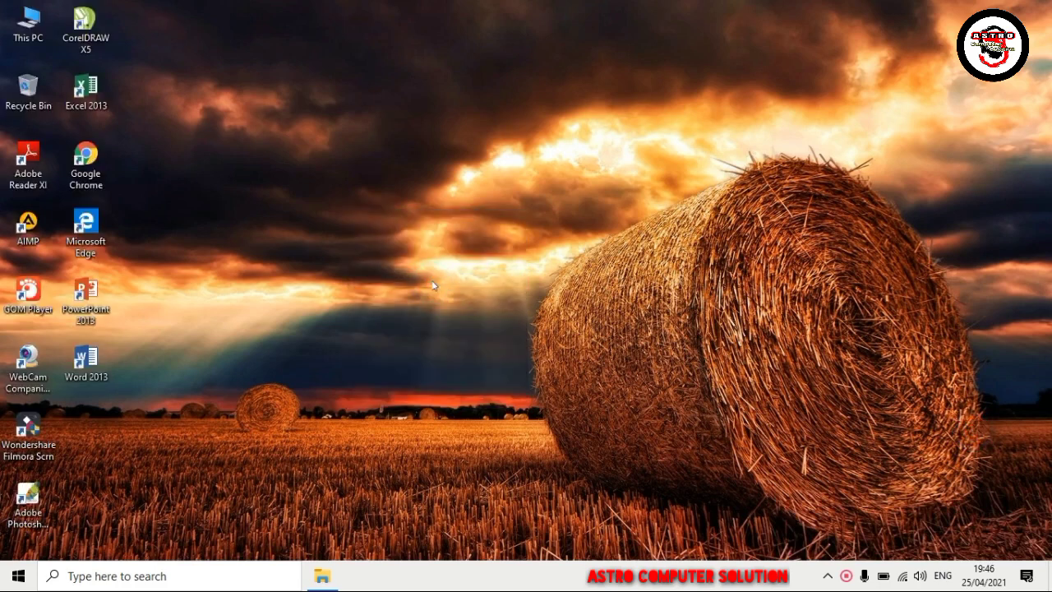
{"action": "right_click", "coordinate": [521, 104]}
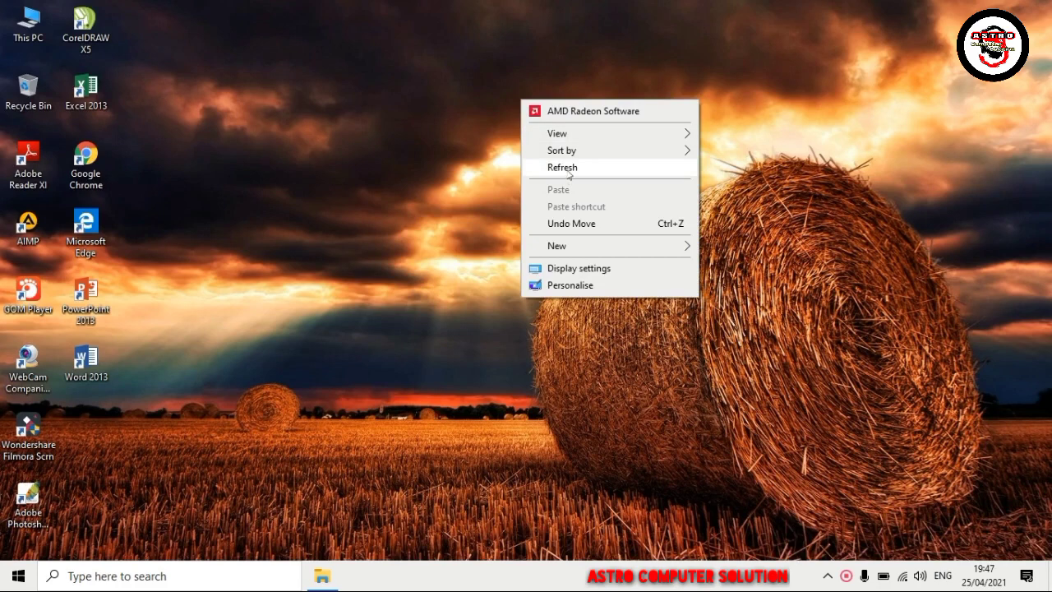
{"action": "left_click", "coordinate": [565, 169]}
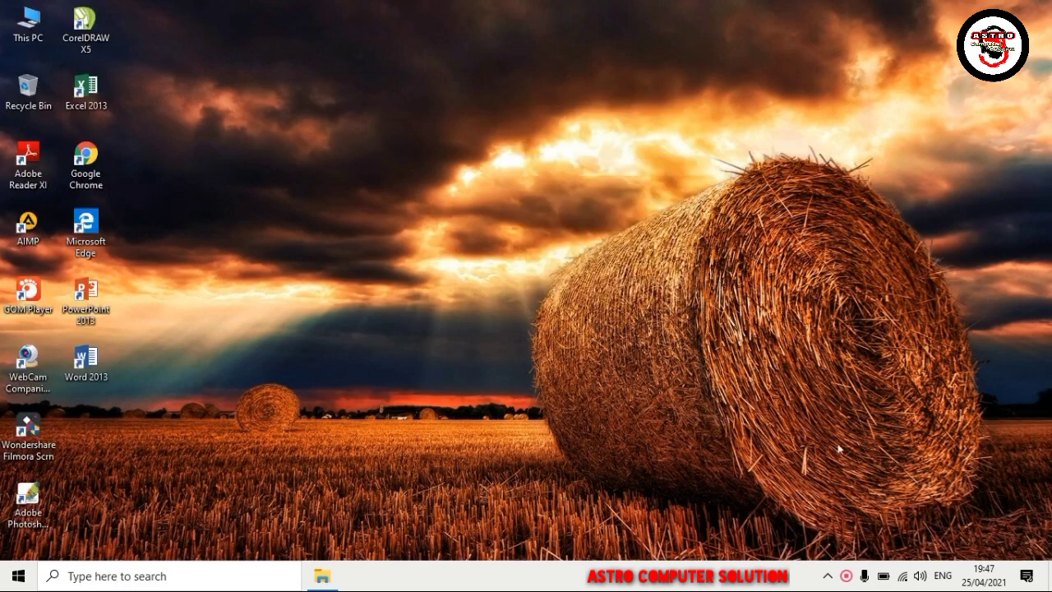
{"action": "right_click", "coordinate": [341, 223]}
{"action": "left_click", "coordinate": [374, 286]}
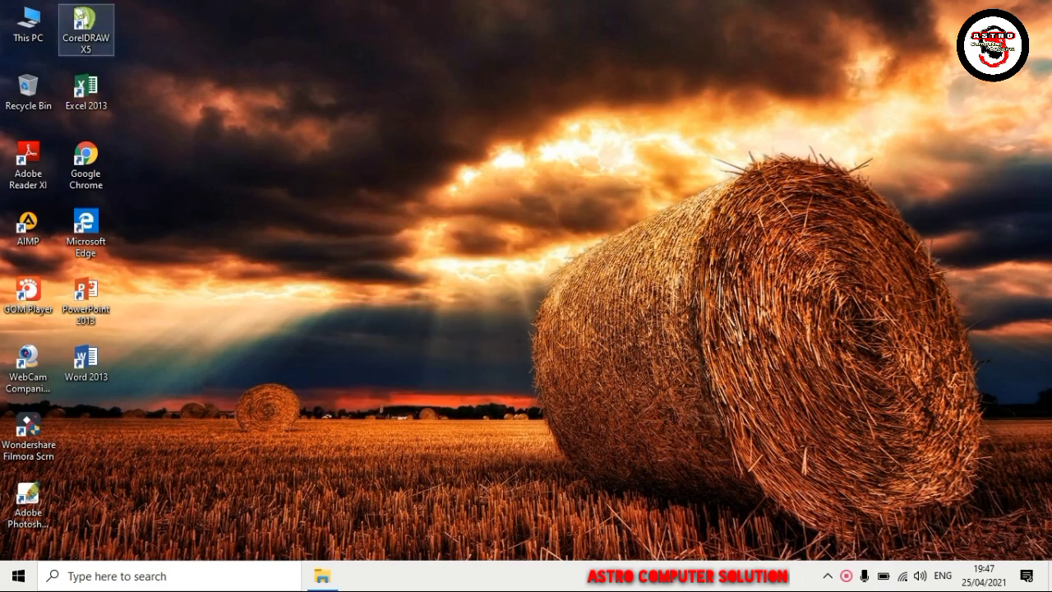
- Inspect the installed sound, video and game controllers in Computer Management's Device Manager, and close the window
{"action": "right_click", "coordinate": [23, 25]}
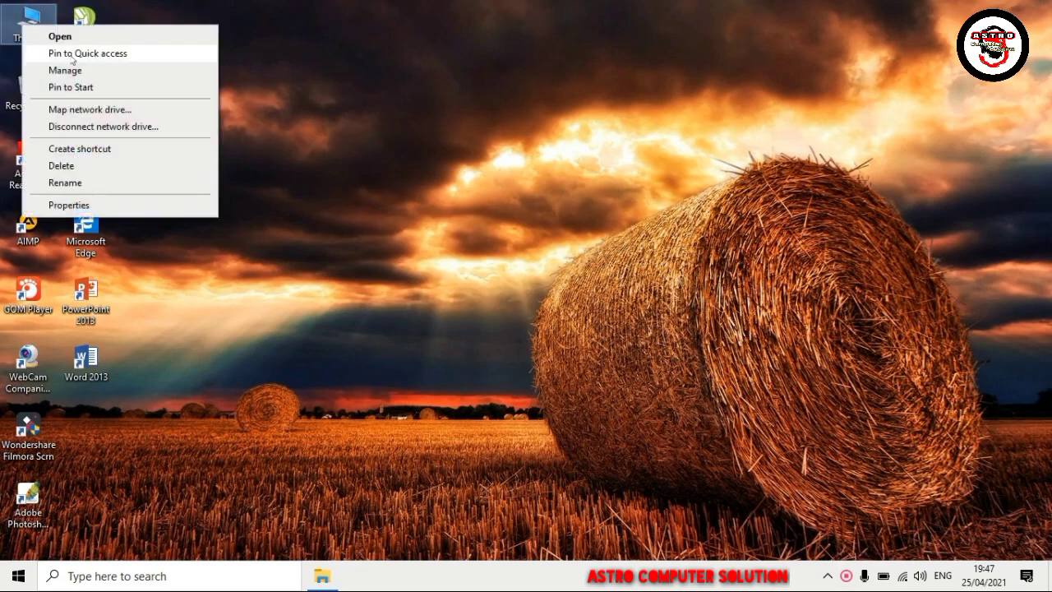
{"action": "left_click", "coordinate": [99, 71]}
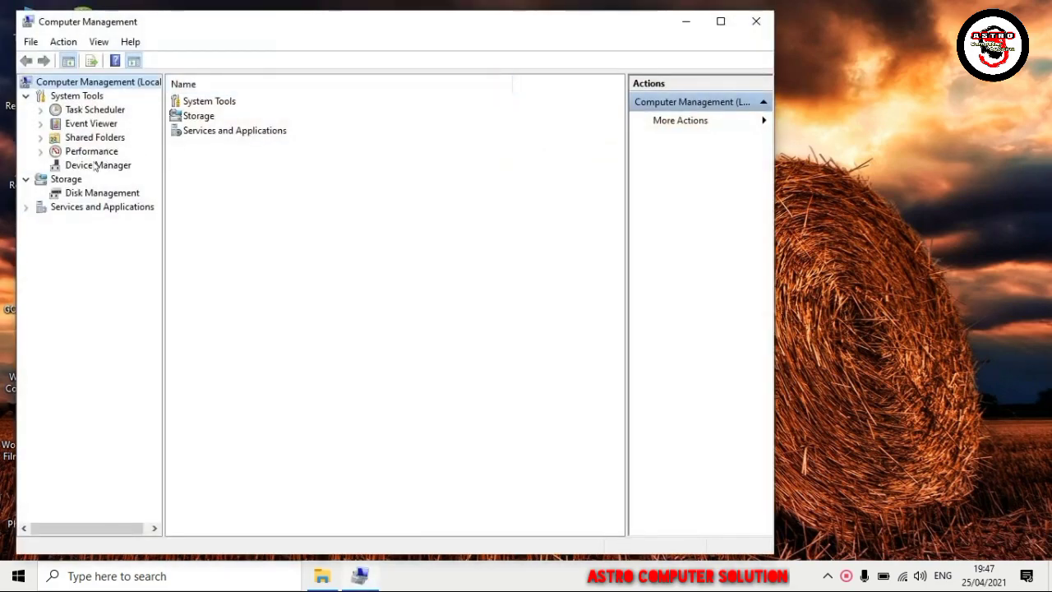
{"action": "left_click", "coordinate": [121, 165]}
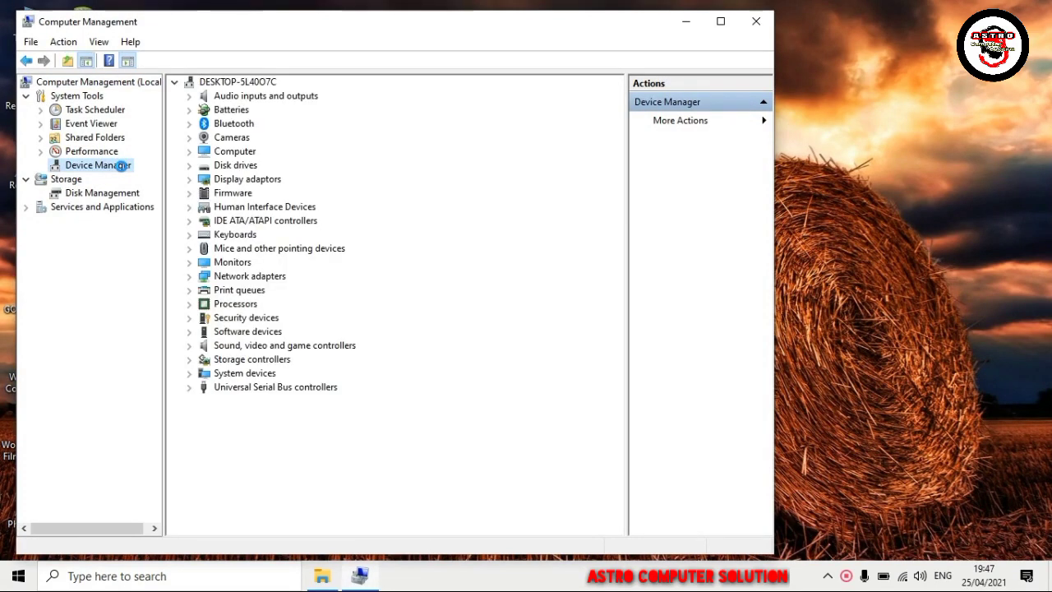
{"action": "left_click", "coordinate": [189, 346]}
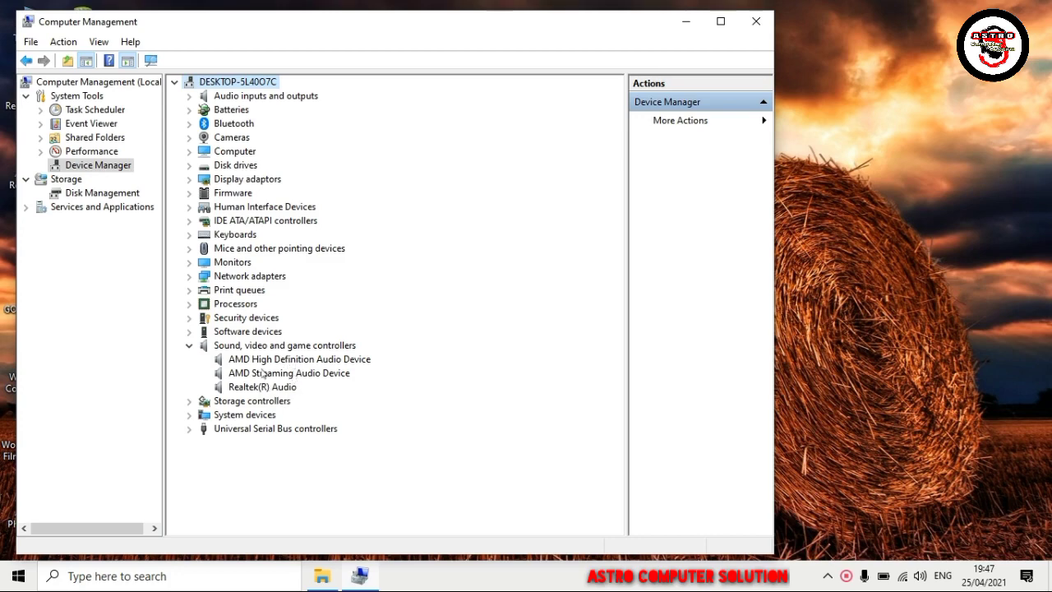
{"action": "left_click", "coordinate": [755, 22]}
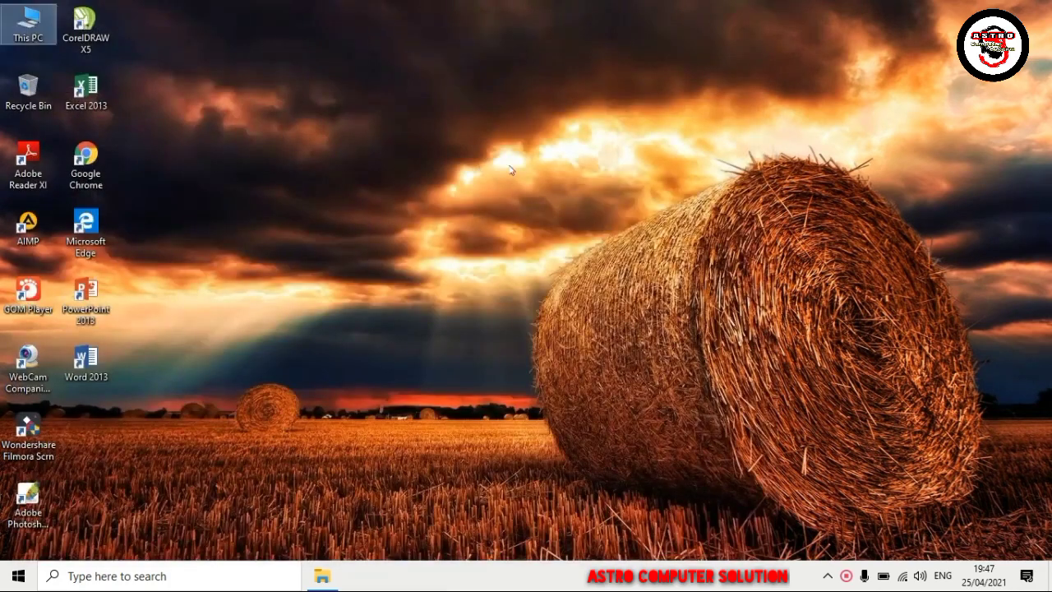
- Refresh the desktop and check that the laptop is connected to a Wi-Fi network
{"action": "right_click", "coordinate": [475, 165]}
{"action": "left_click", "coordinate": [532, 236]}
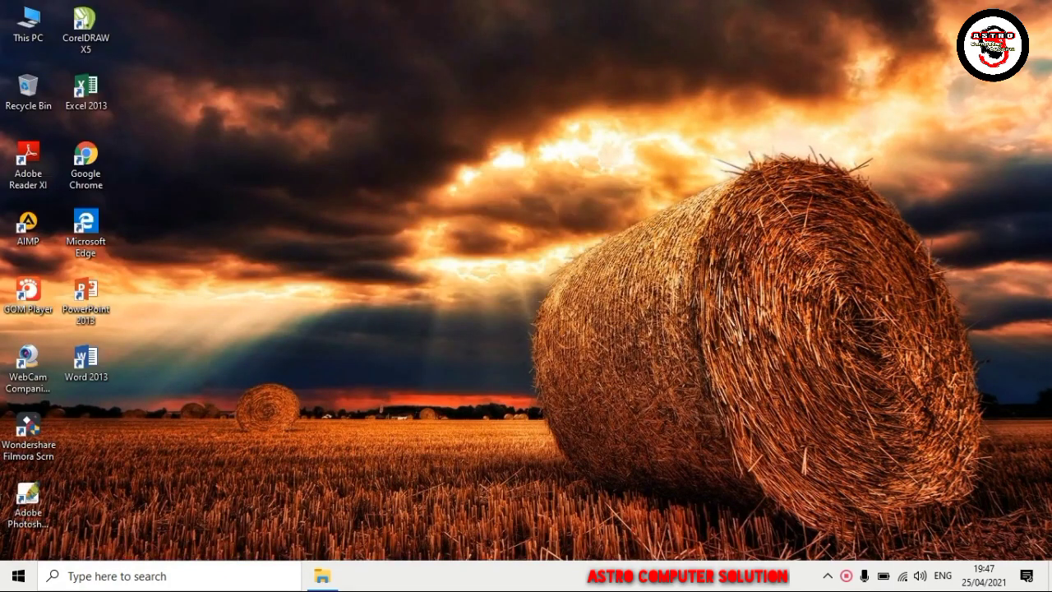
{"action": "left_click", "coordinate": [903, 576]}
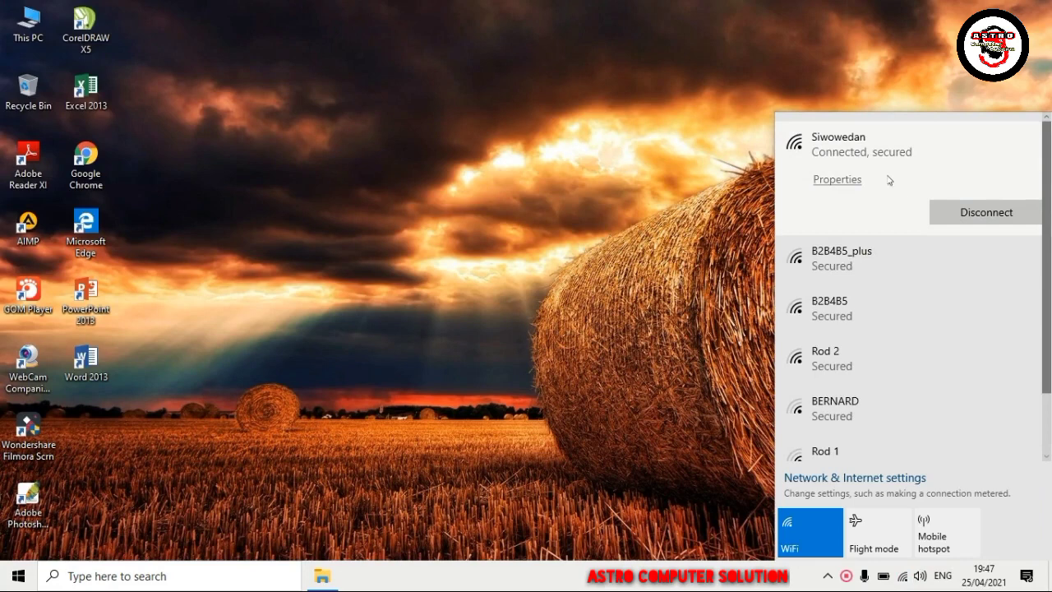
{"action": "left_click", "coordinate": [668, 190]}
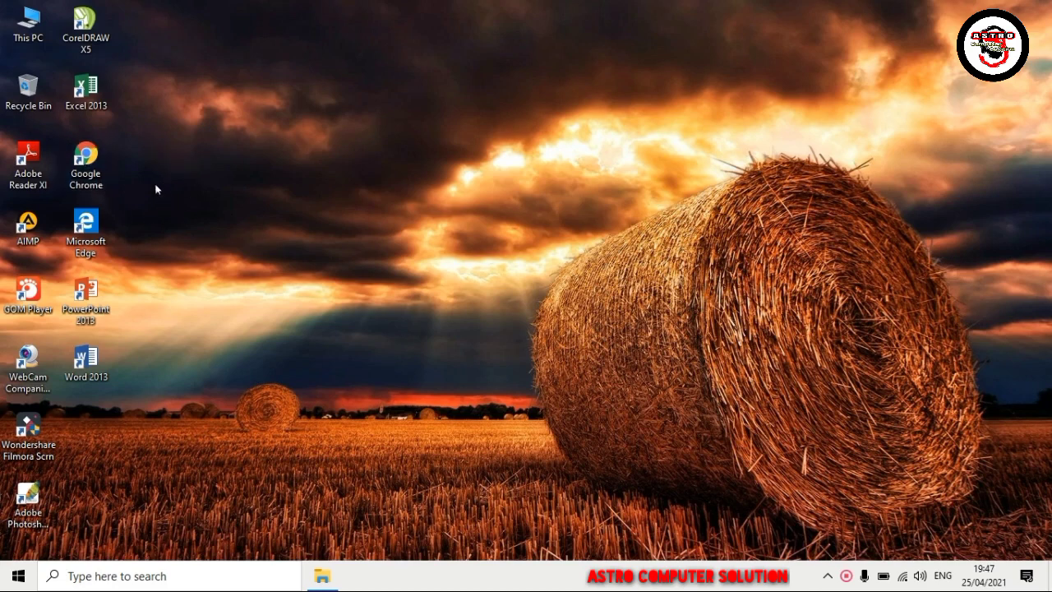
- Open Google Chrome and search the web for "3dp chip download"
{"action": "left_click", "coordinate": [87, 168]}
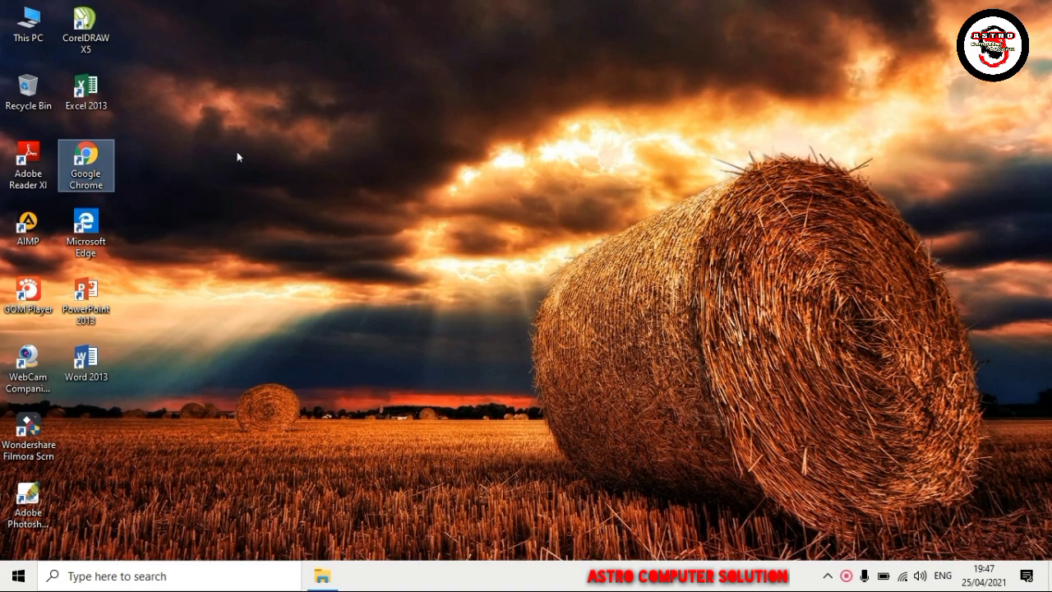
{"action": "key", "text": "Return"}
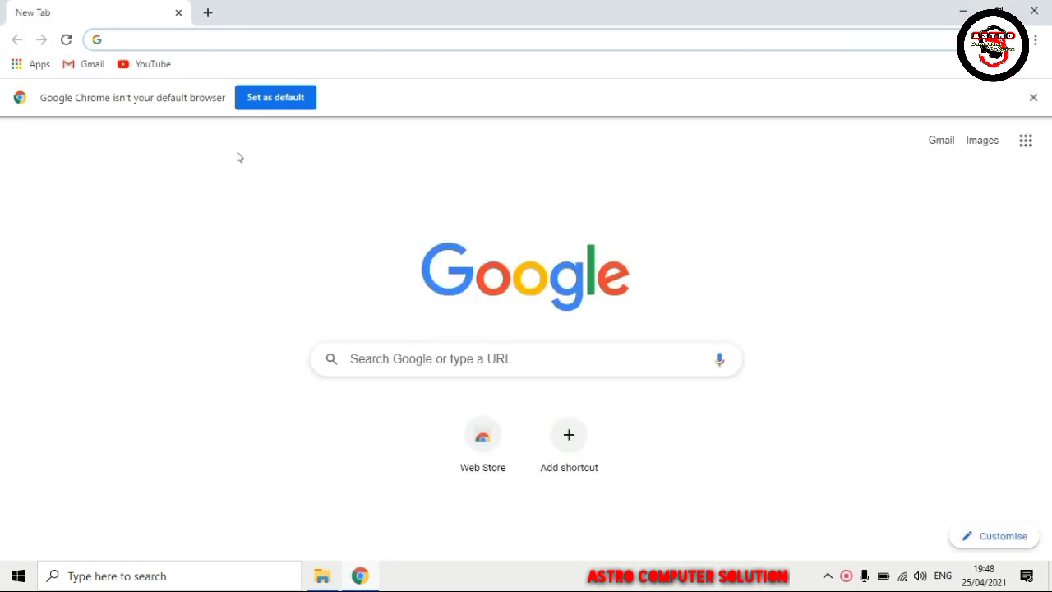
{"action": "left_click", "coordinate": [153, 39]}
{"action": "left_click", "coordinate": [134, 37]}
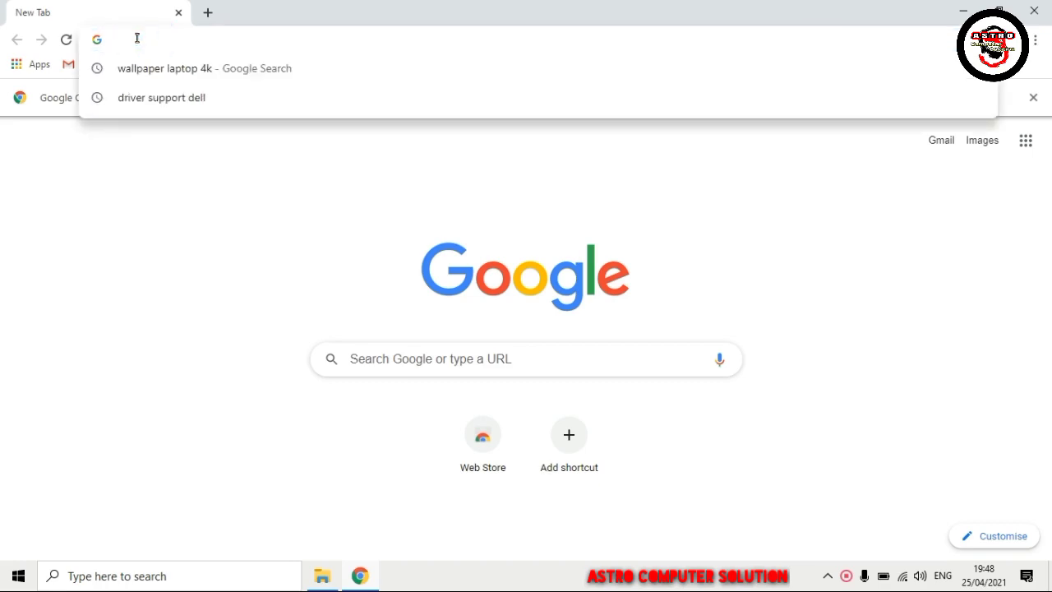
{"action": "type", "text": "3dp"}
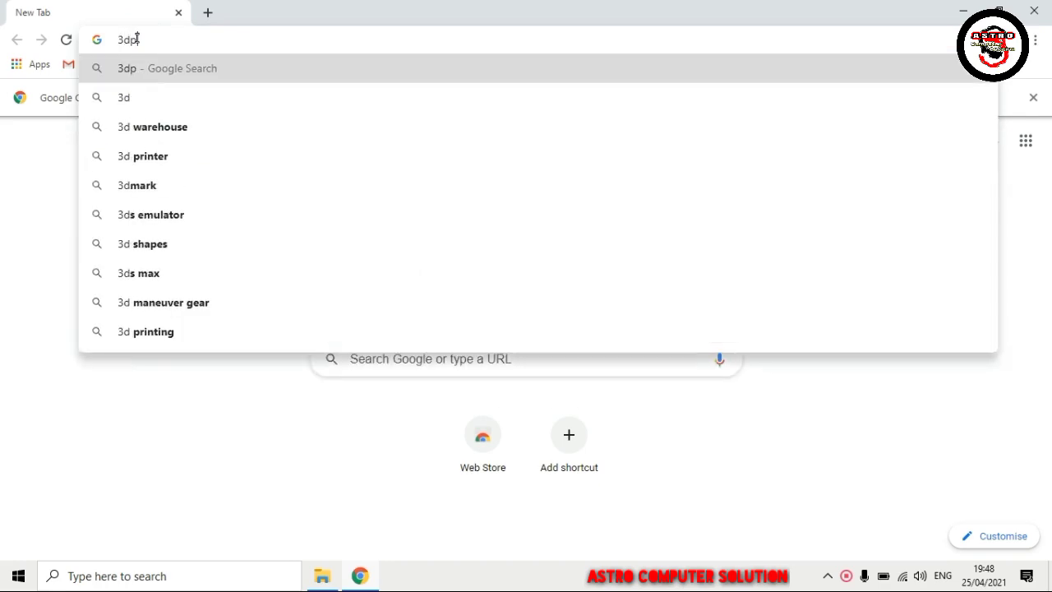
{"action": "type", "text": " chip"}
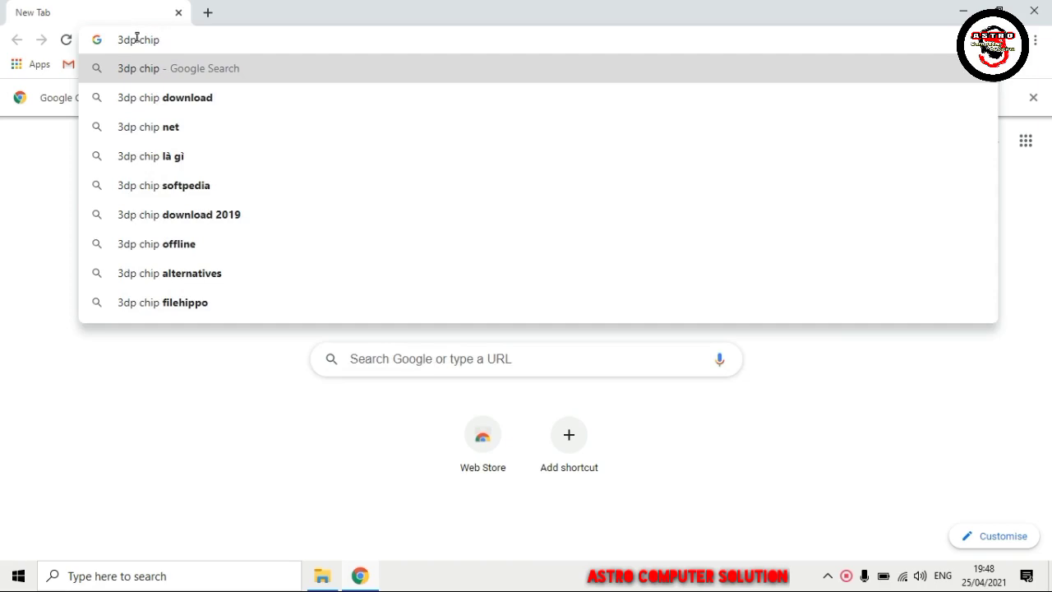
{"action": "left_click", "coordinate": [214, 97]}
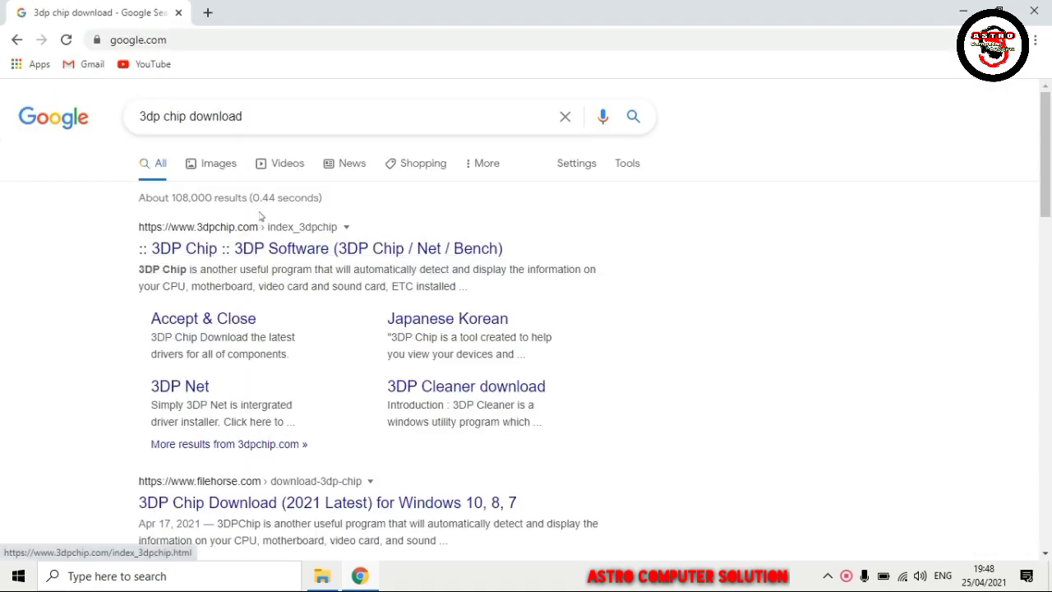
- Download the latest version of 3DP Chip from the official 3dpchip.com site
{"action": "left_click", "coordinate": [324, 255]}
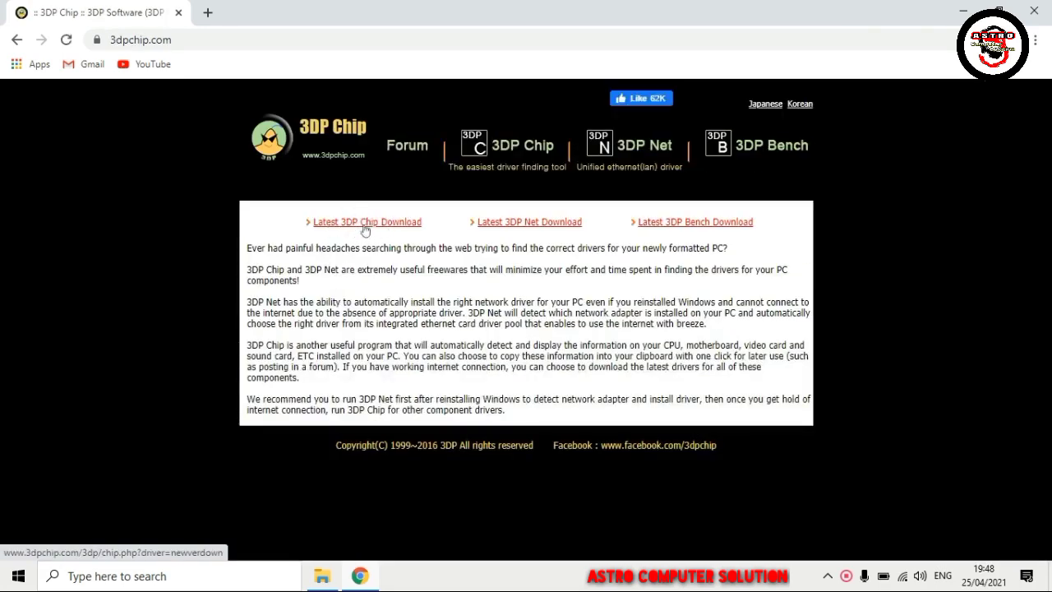
{"action": "left_click", "coordinate": [364, 223]}
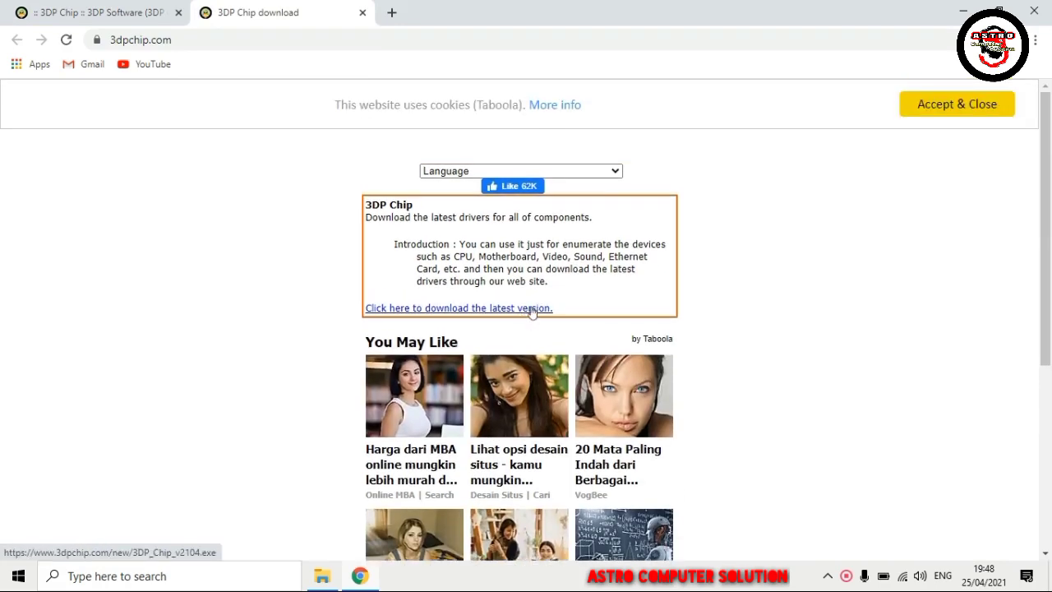
{"action": "left_click", "coordinate": [532, 309]}
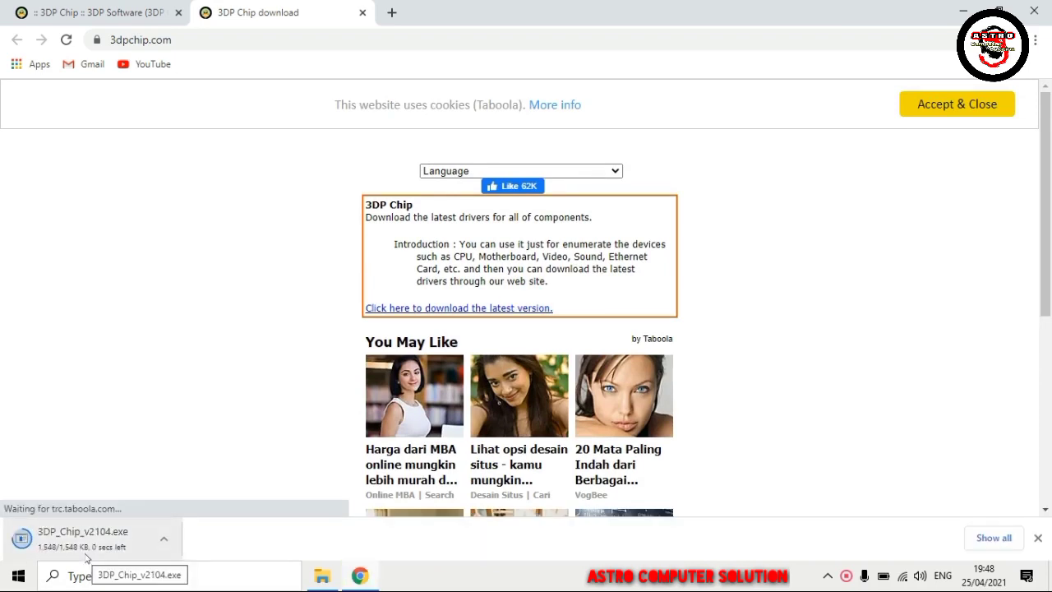
- Run the downloaded 3DP_Chip_v2104.exe and close the browser
{"action": "left_click", "coordinate": [93, 551]}
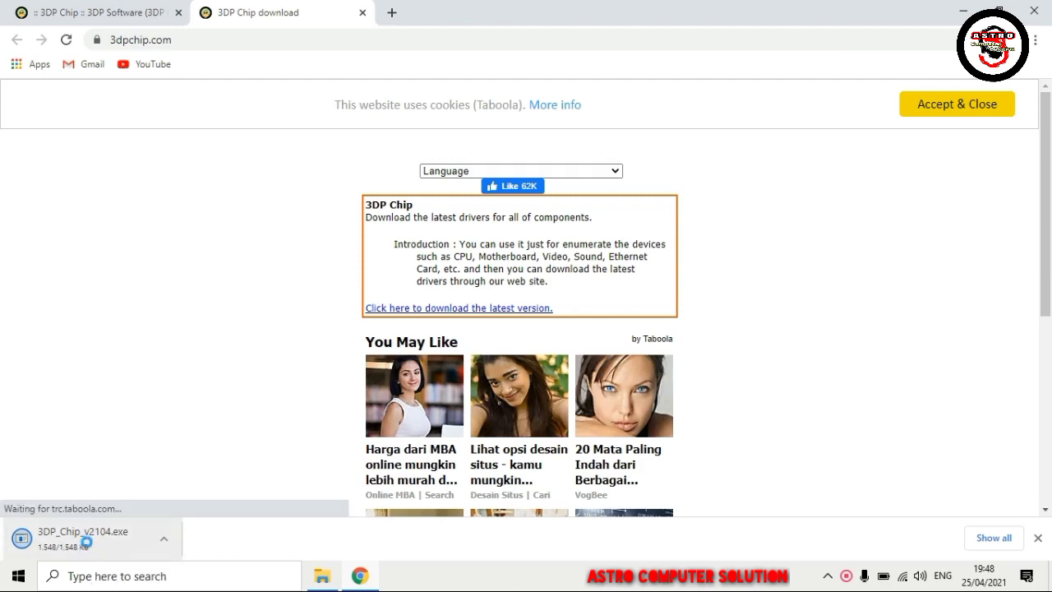
{"action": "left_click", "coordinate": [87, 539]}
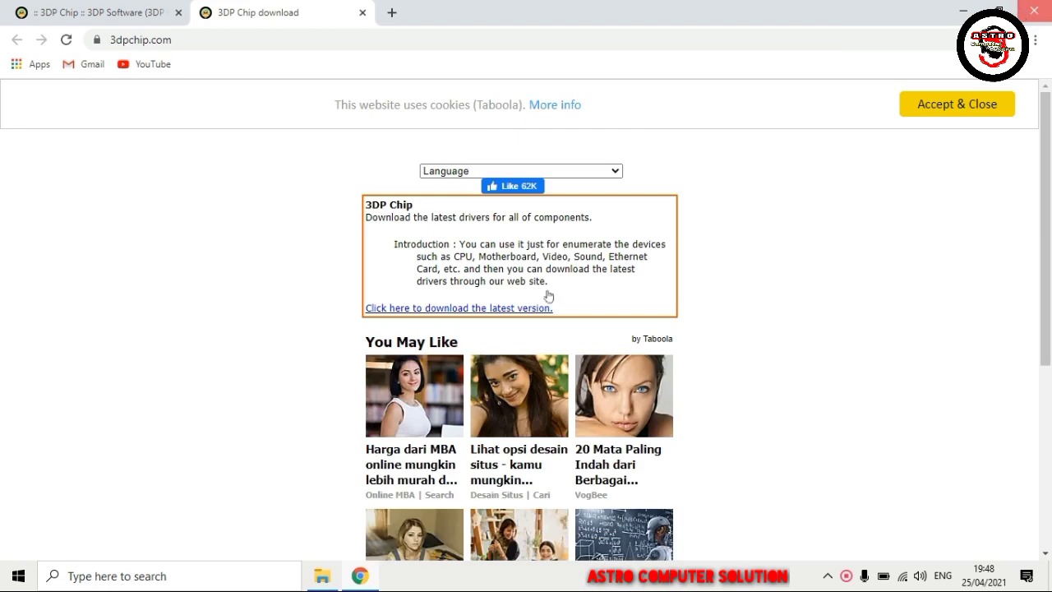
{"action": "left_click", "coordinate": [1031, 13]}
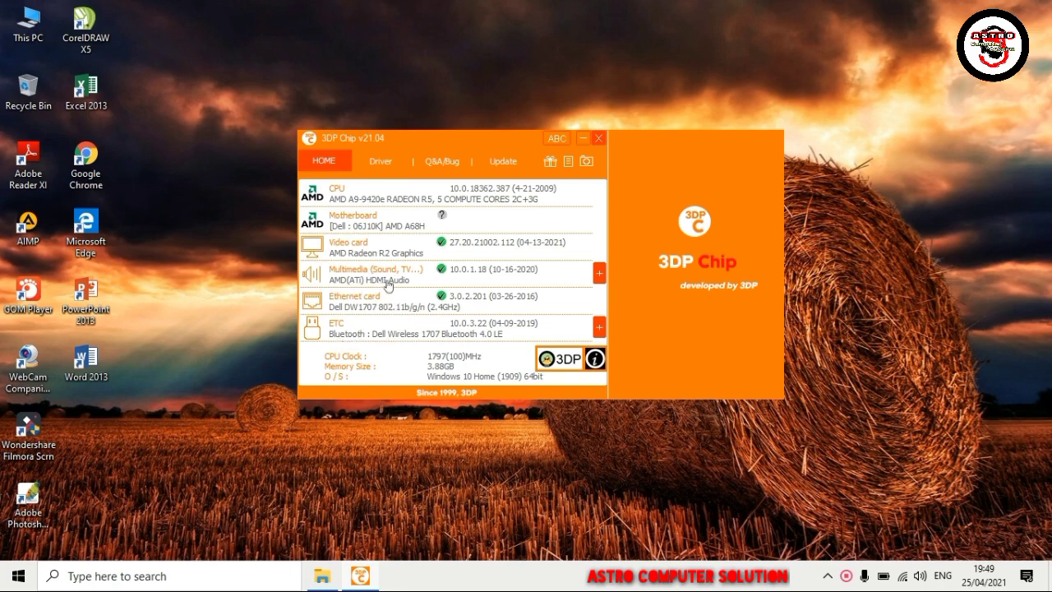
- Expand the multimedia devices in 3DP Chip and select Realtek HD Audio as the device
{"action": "left_click", "coordinate": [599, 274]}
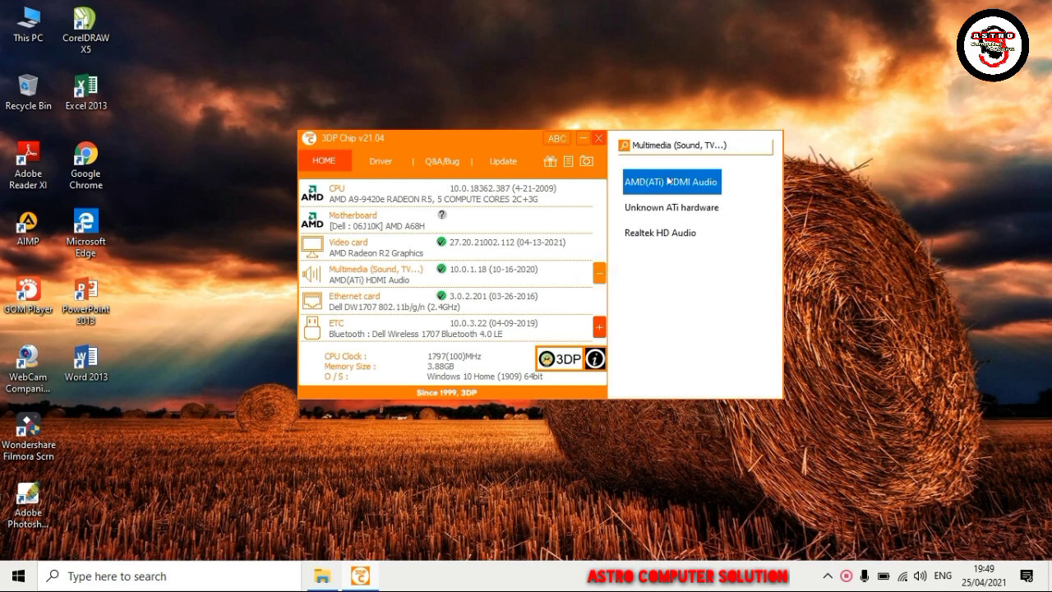
{"action": "left_click", "coordinate": [686, 234]}
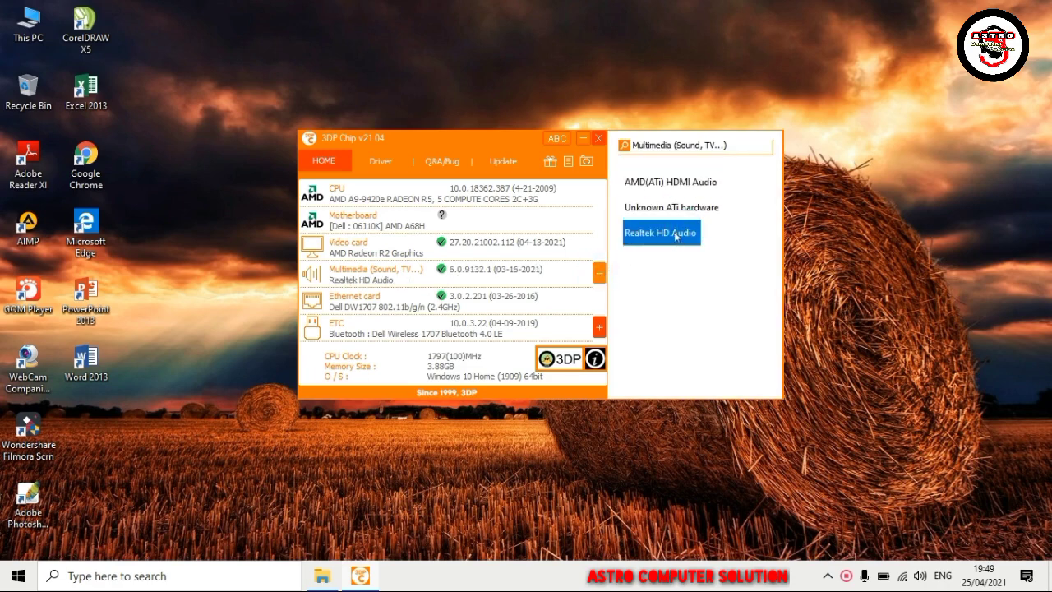
{"action": "left_click", "coordinate": [669, 184]}
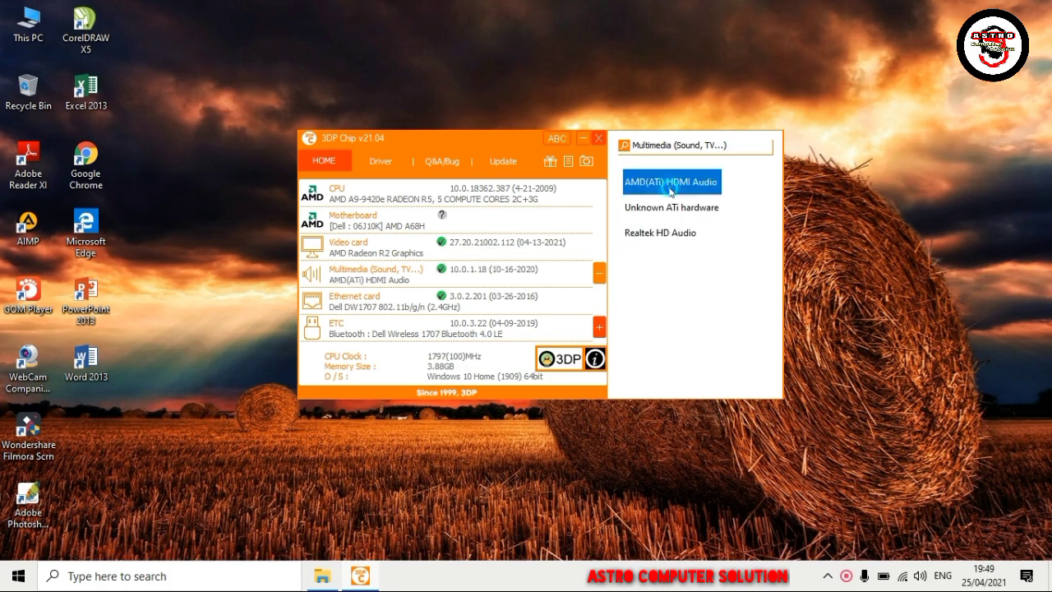
{"action": "left_click", "coordinate": [663, 235]}
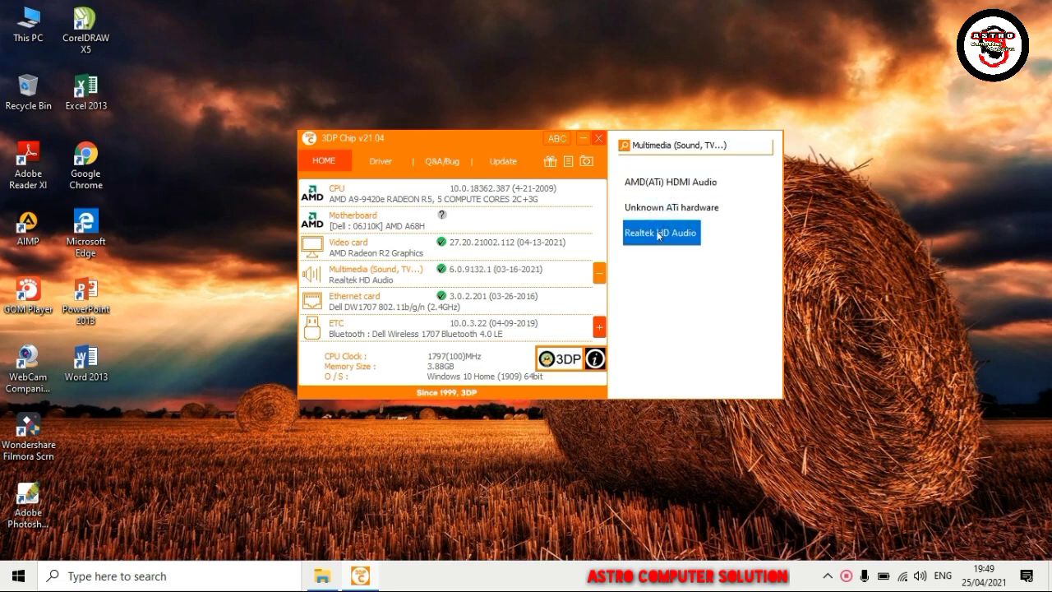
- Open the Realtek HD Audio driver's page from 3DP Chip, save Realtek_HD_(v64_9132).exe and check it in the downloads list
{"action": "left_click", "coordinate": [390, 280]}
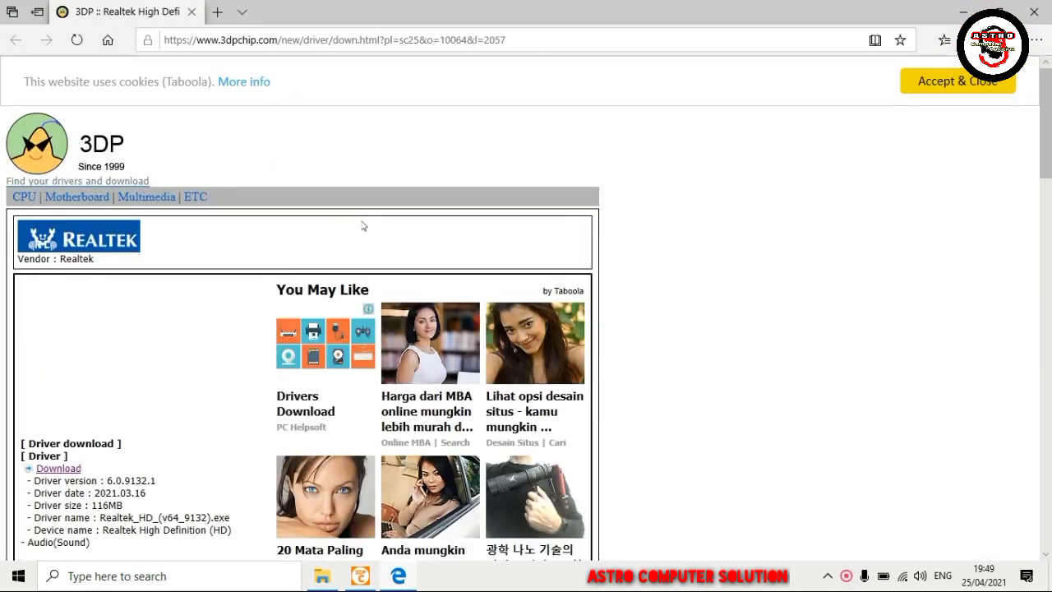
{"action": "scroll", "coordinate": [363, 226], "scroll_direction": "down", "scroll_amount": 2}
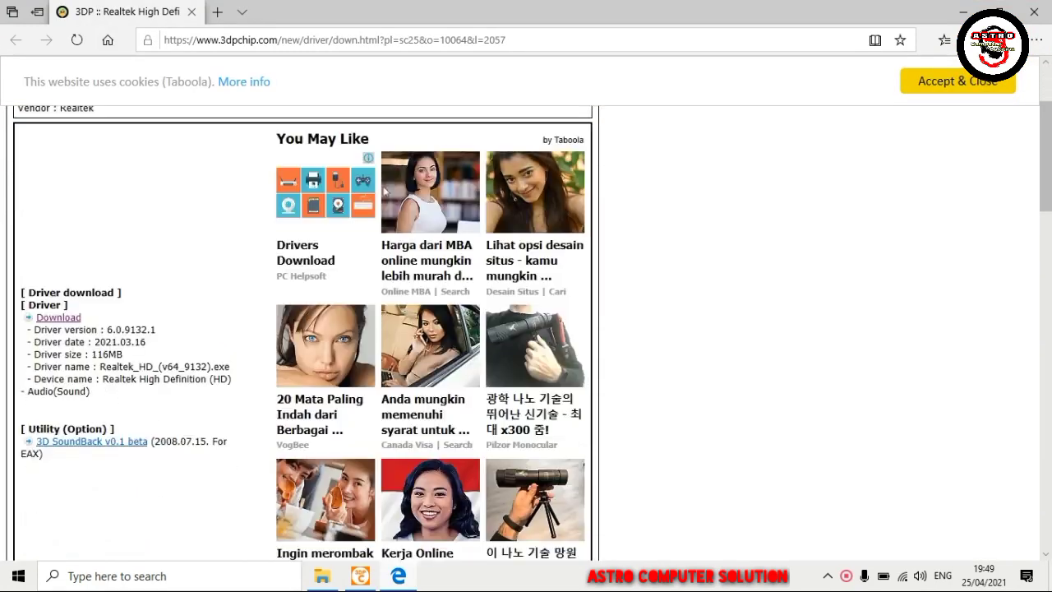
{"action": "left_click", "coordinate": [72, 322]}
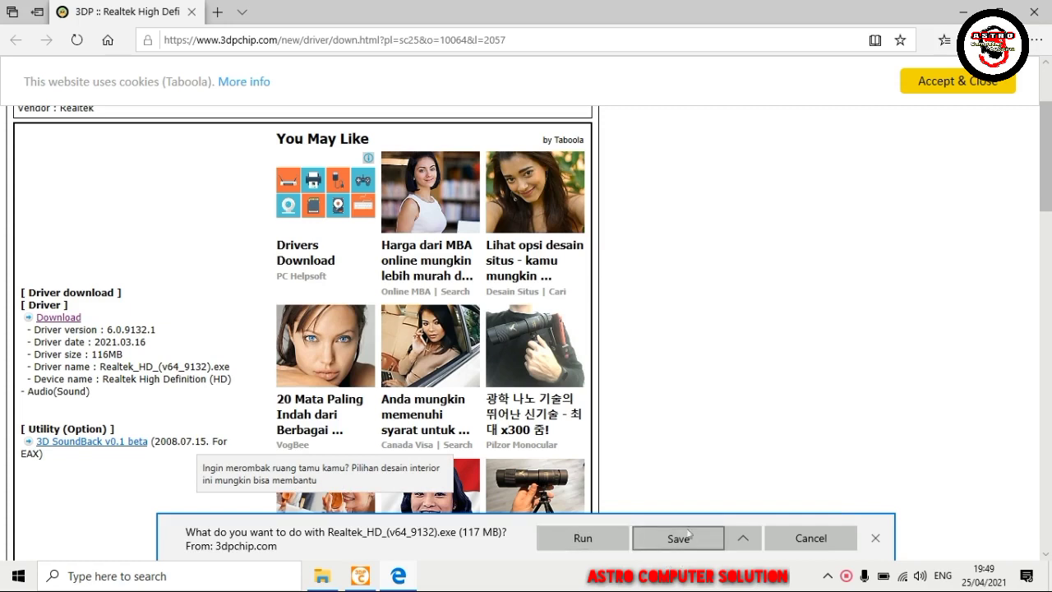
{"action": "left_click", "coordinate": [688, 536]}
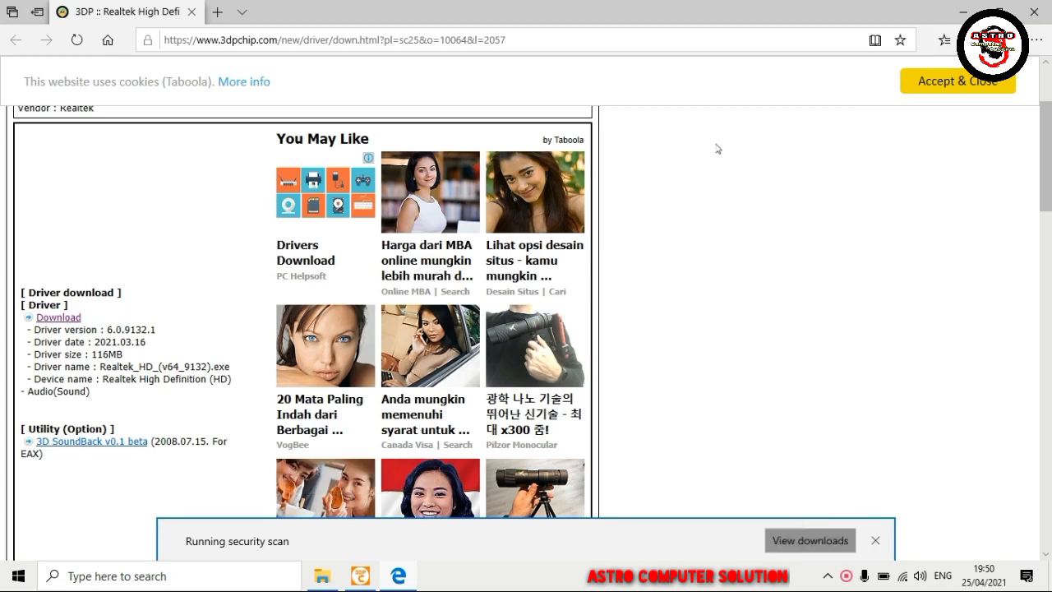
{"action": "key", "text": "ctrl+j"}
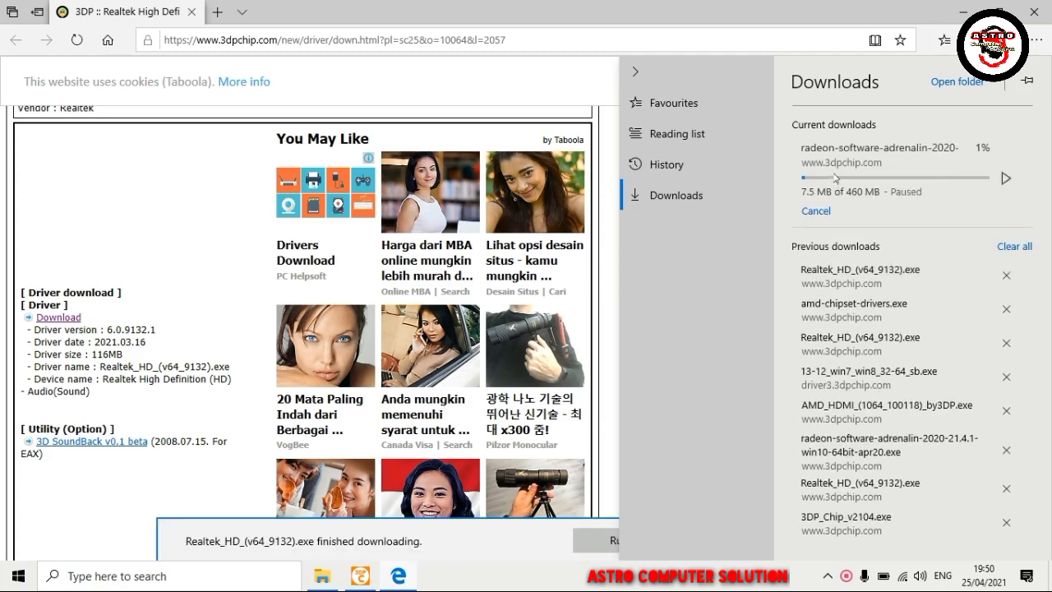
- Close the browser and exit 3DP Chip without removing its settings
{"action": "left_click", "coordinate": [1037, 12]}
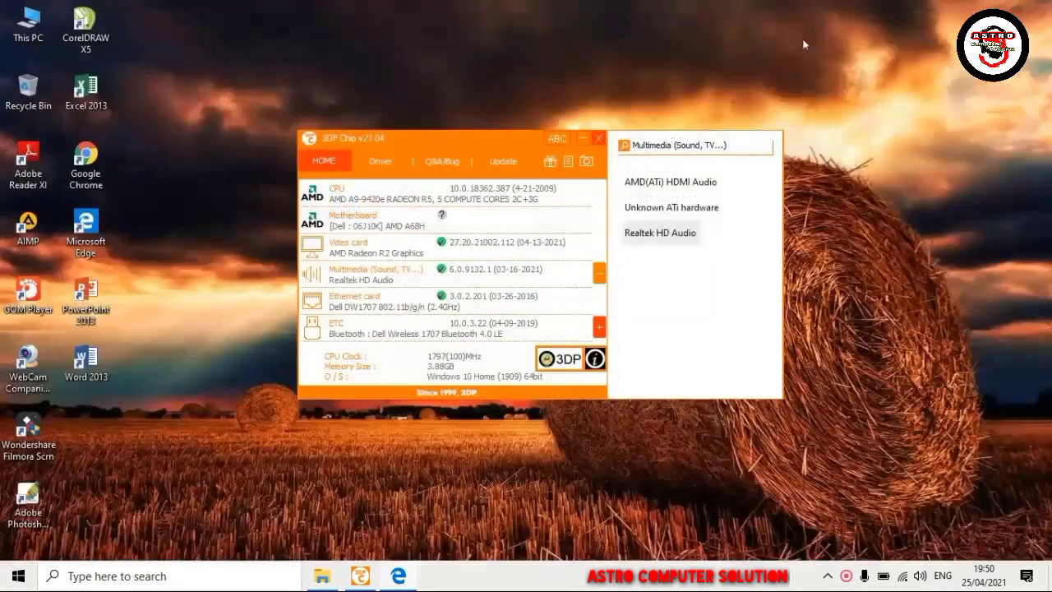
{"action": "left_click", "coordinate": [599, 142]}
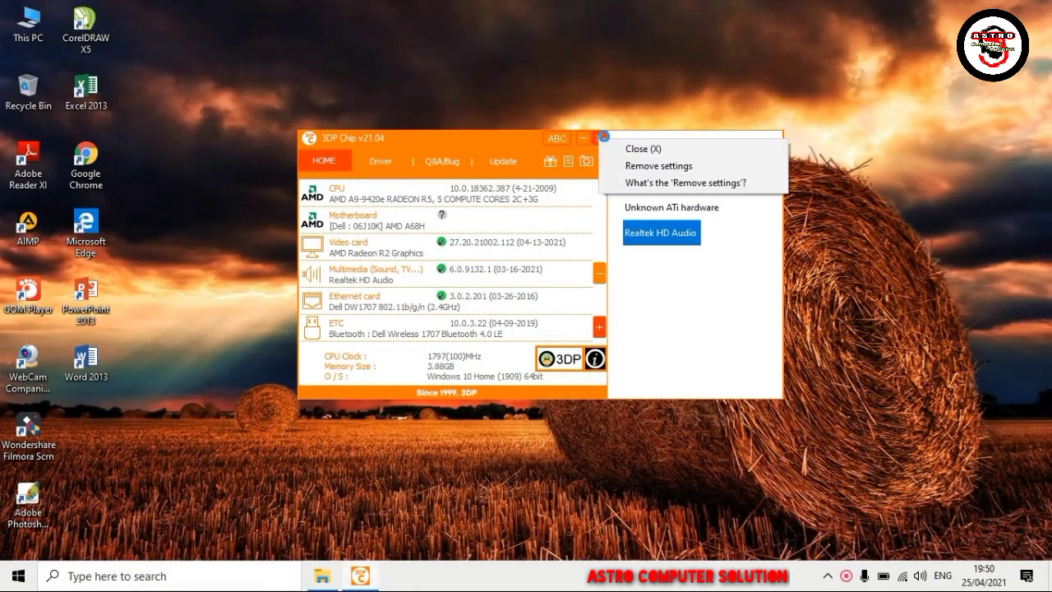
{"action": "left_click", "coordinate": [656, 152]}
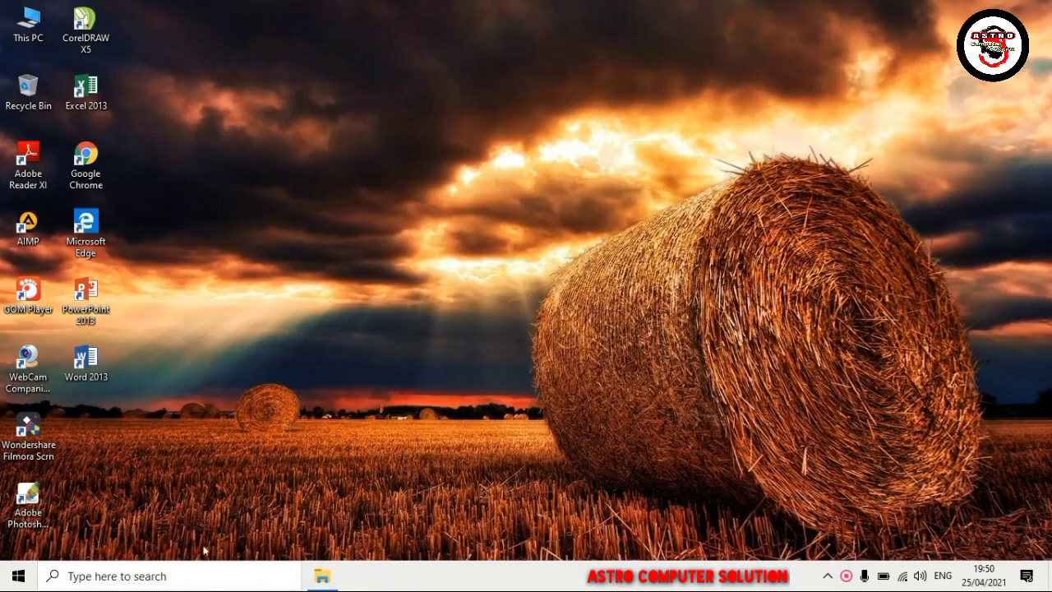
- Run Realtek_HD_(v64_9132) from the Downloads folder as administrator, extract it to C:\3DP\Edition\Realtek_HD\9132 and close the folder window
{"action": "left_click", "coordinate": [317, 577]}
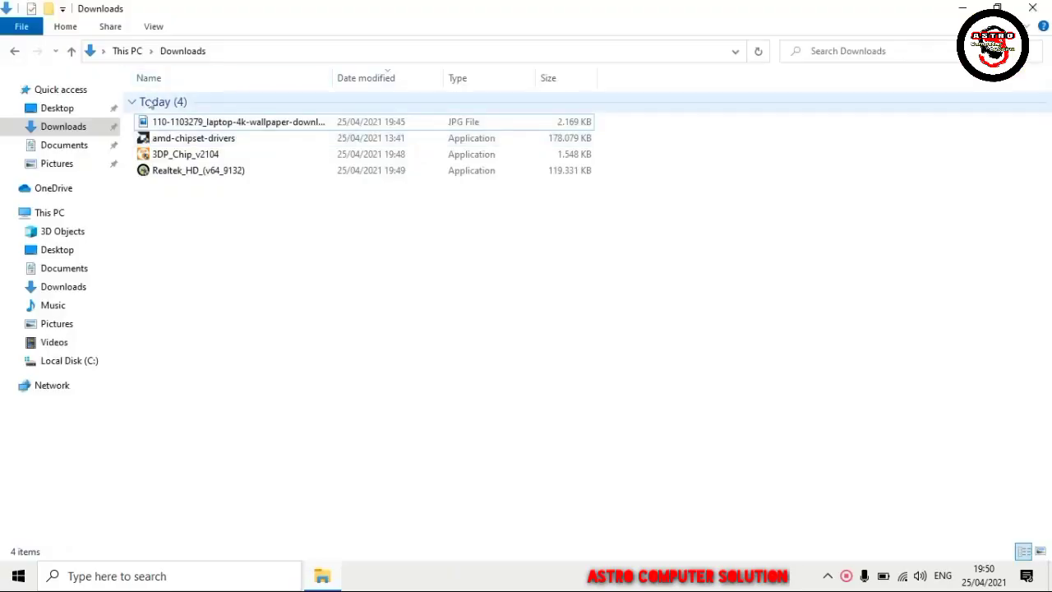
{"action": "left_click", "coordinate": [182, 170]}
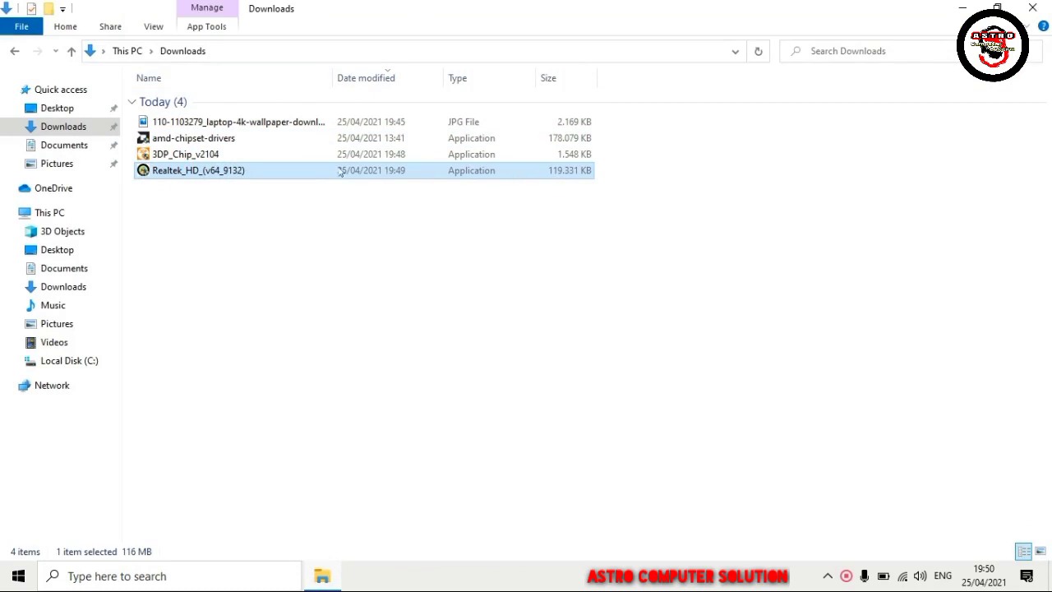
{"action": "right_click", "coordinate": [174, 175]}
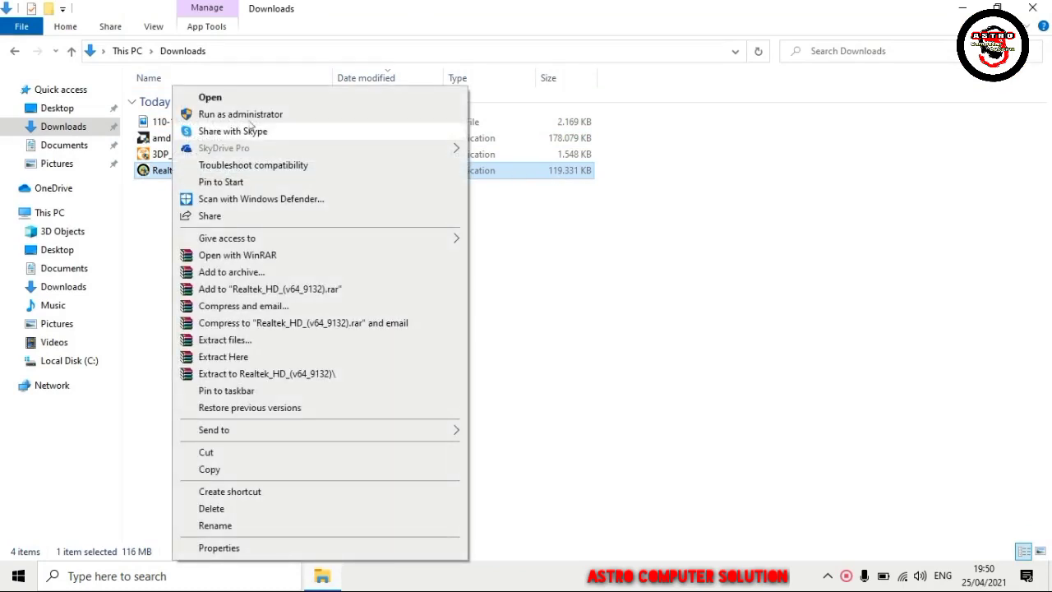
{"action": "left_click", "coordinate": [258, 117]}
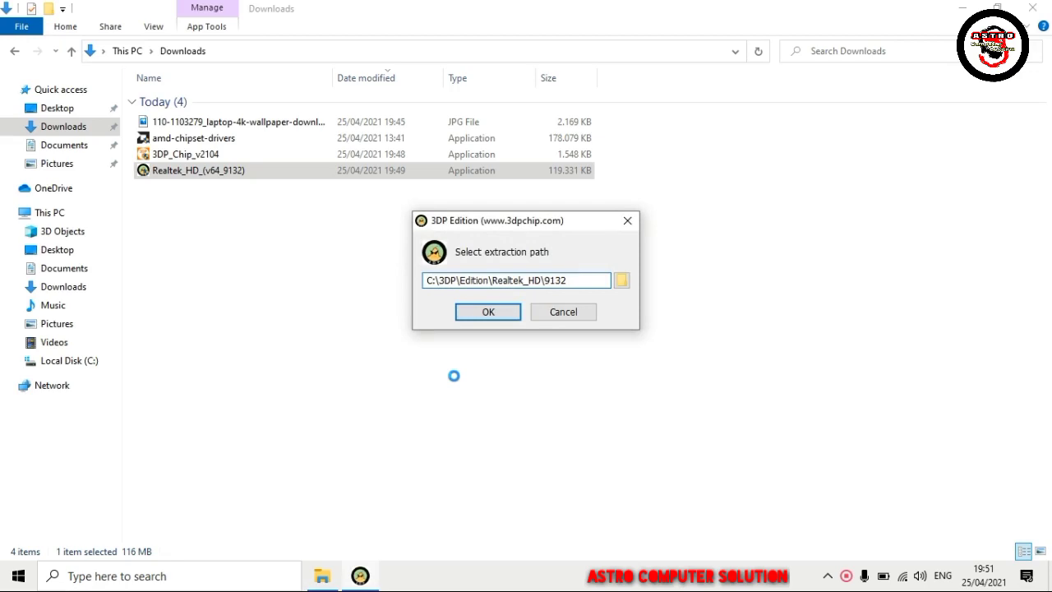
{"action": "left_click", "coordinate": [463, 313]}
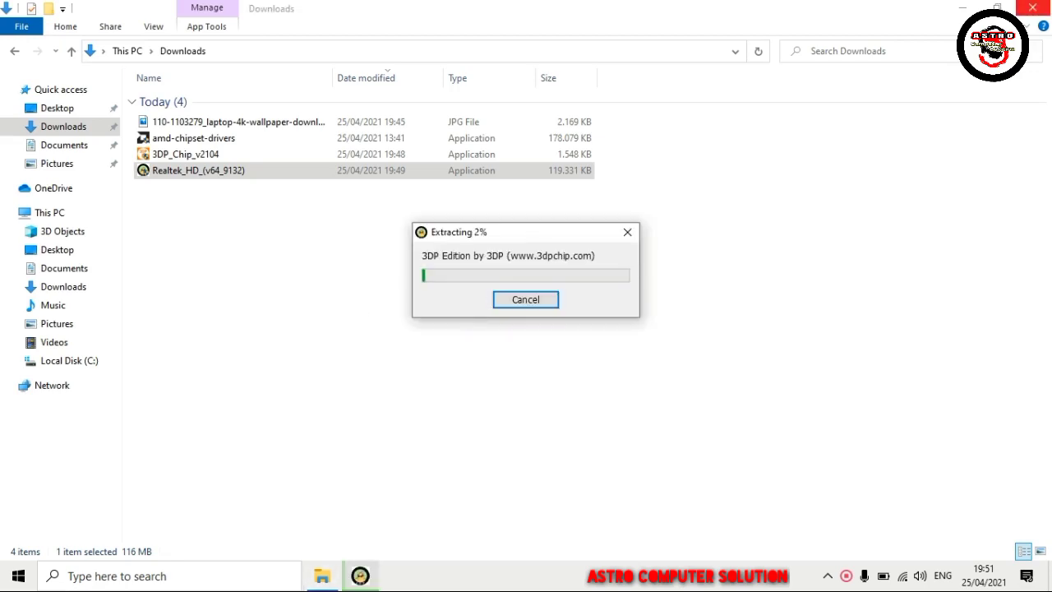
{"action": "left_click", "coordinate": [1032, 8]}
{"action": "left_click_drag", "start_coordinate": [520, 231], "coordinate": [532, 172]}
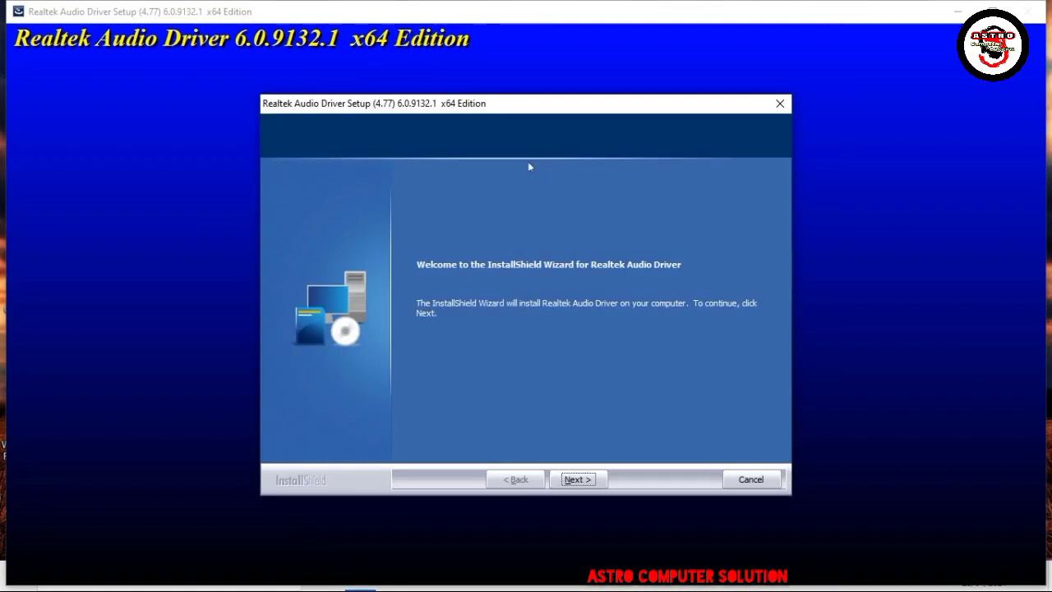
- Proceed through the Realtek Audio Driver setup to uninstall the current driver, and restart the computer immediately
{"action": "left_click", "coordinate": [576, 480]}
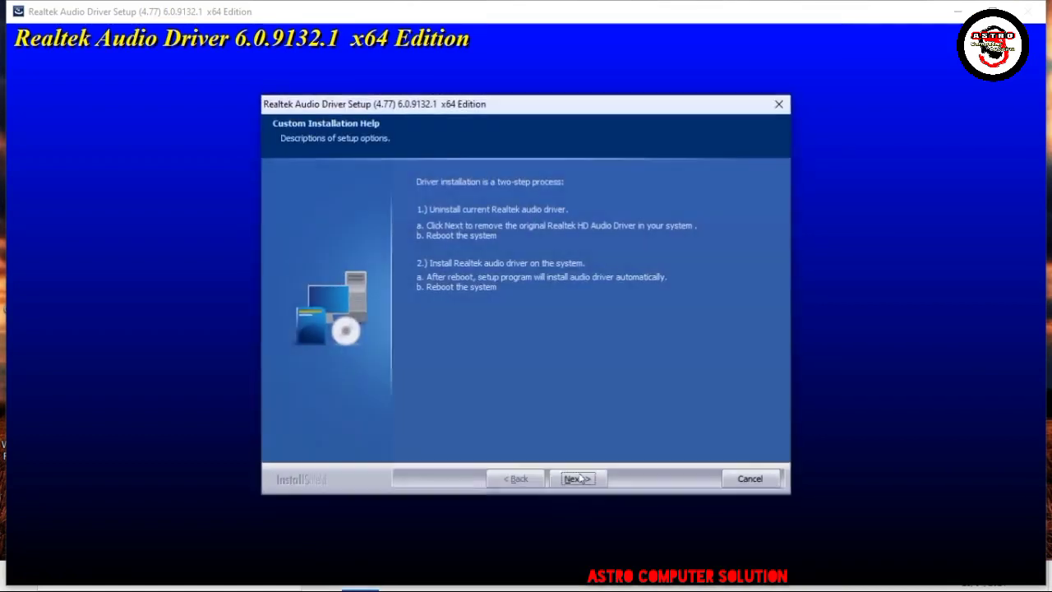
{"action": "left_click", "coordinate": [578, 479]}
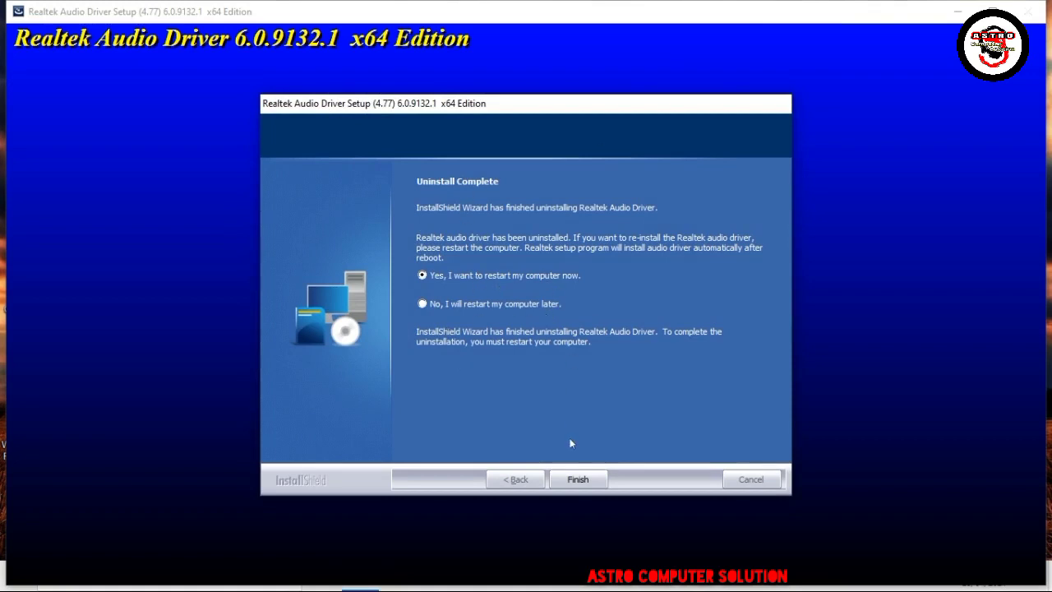
{"action": "left_click", "coordinate": [566, 483]}
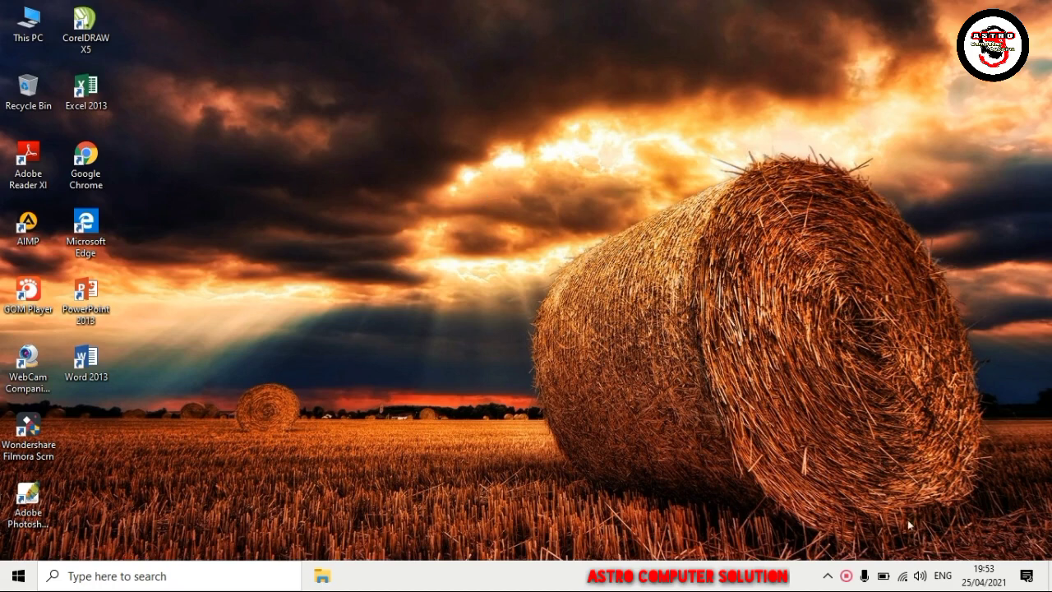
- Adjust the system volume of the Headphones (Realtek(R) Audio) output to test the sound
{"action": "left_click", "coordinate": [920, 575]}
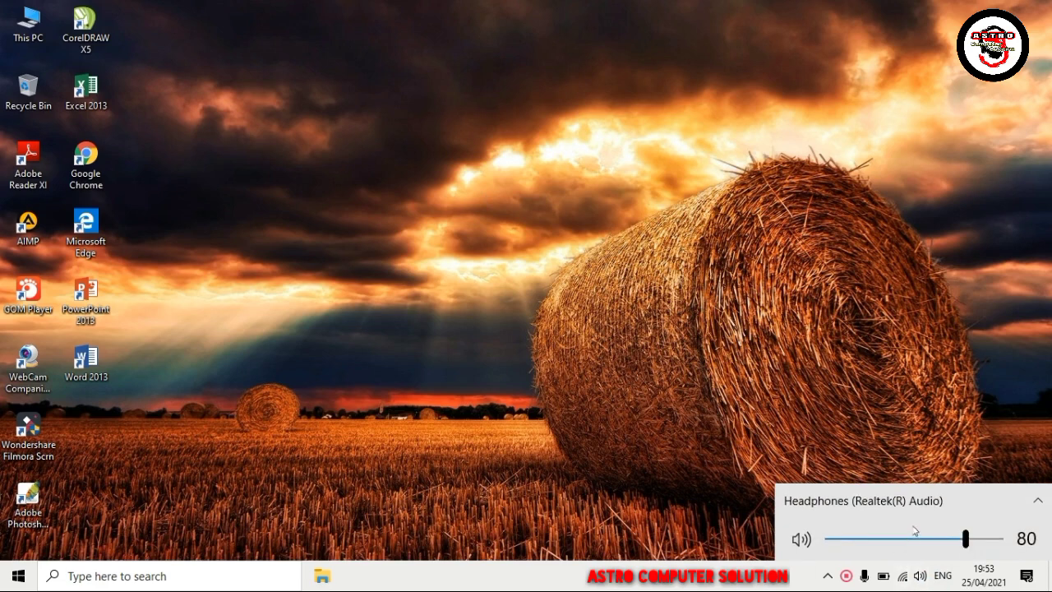
{"action": "left_click", "coordinate": [911, 539]}
{"action": "left_click_drag", "start_coordinate": [938, 544], "coordinate": [972, 538]}
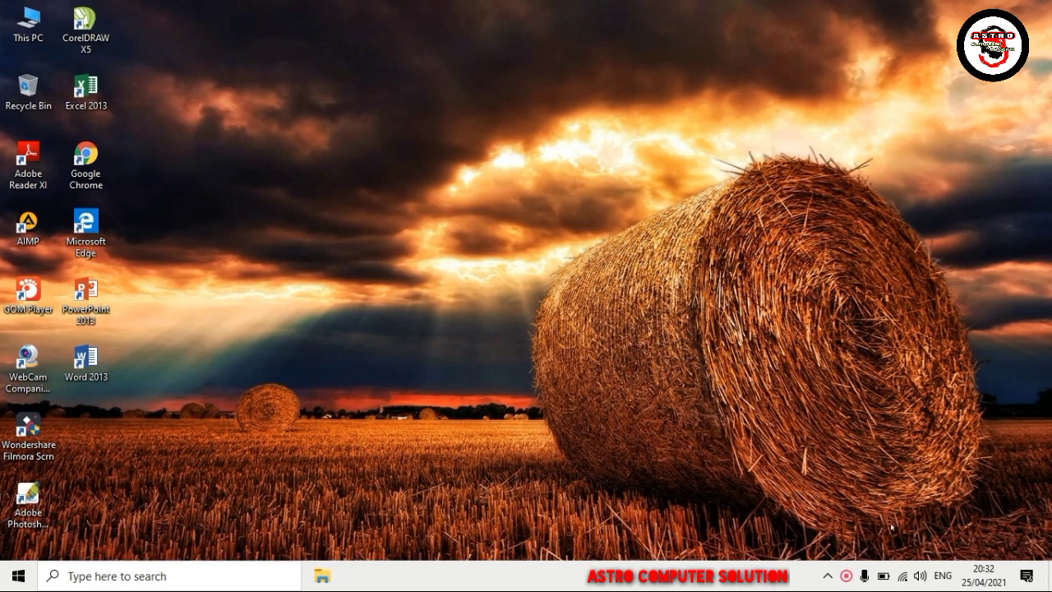
- Open the Windows Sound settings and choose Speakers (High Definition Audio Device) as the output device
{"action": "right_click", "coordinate": [919, 575]}
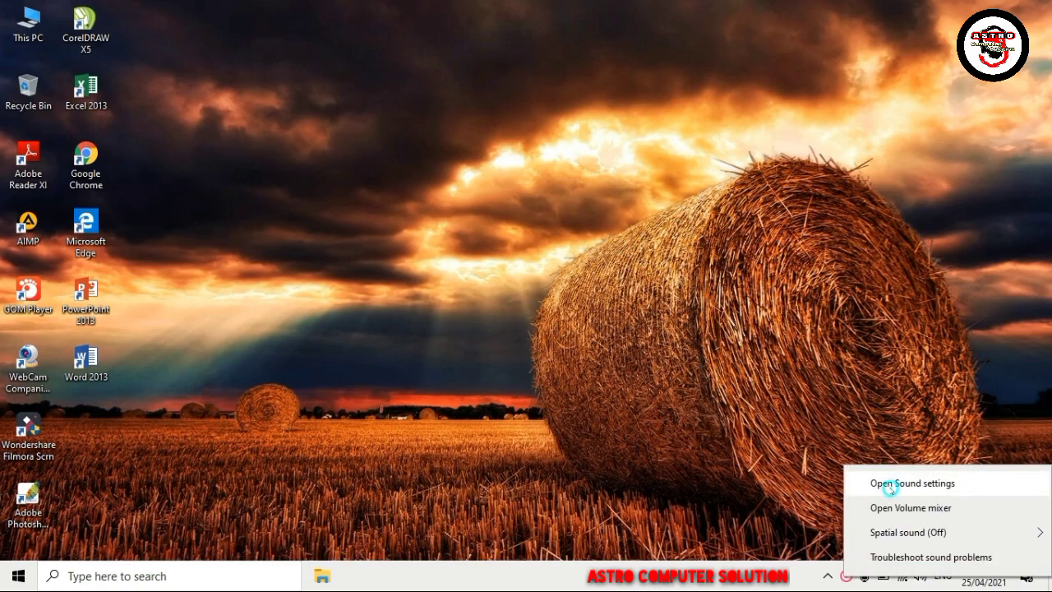
{"action": "left_click", "coordinate": [888, 485]}
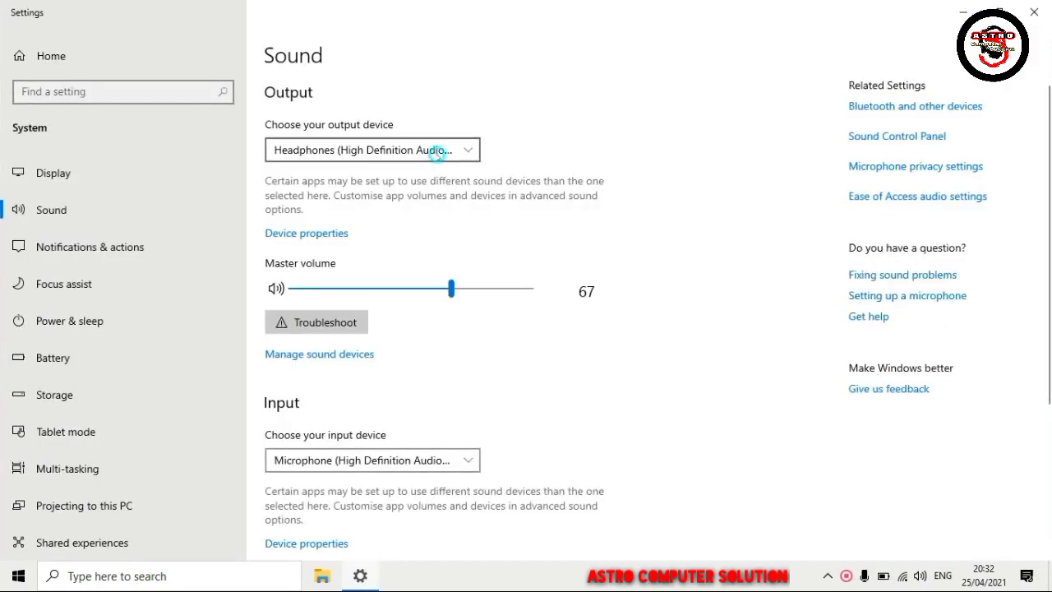
{"action": "left_click", "coordinate": [436, 148]}
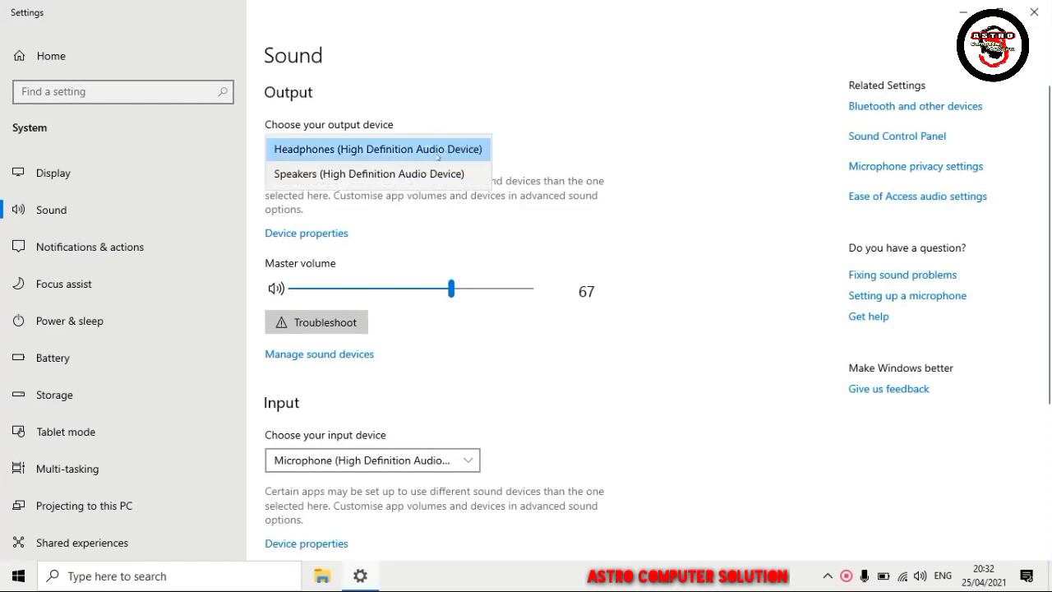
{"action": "left_click", "coordinate": [400, 173]}
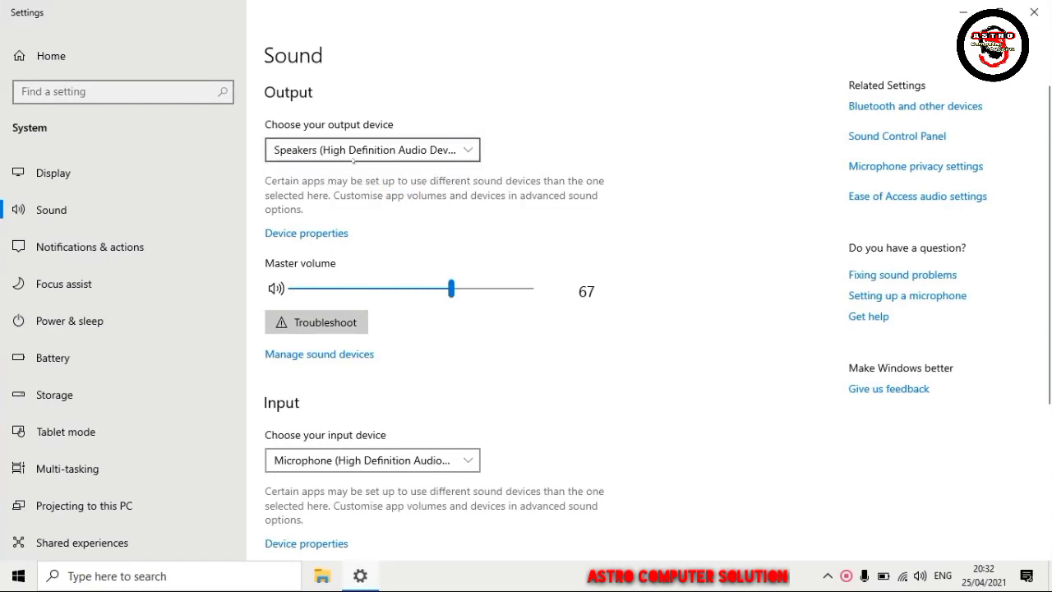
- Raise the master volume in stages to 97 and close the Sound settings
{"action": "left_click", "coordinate": [479, 288]}
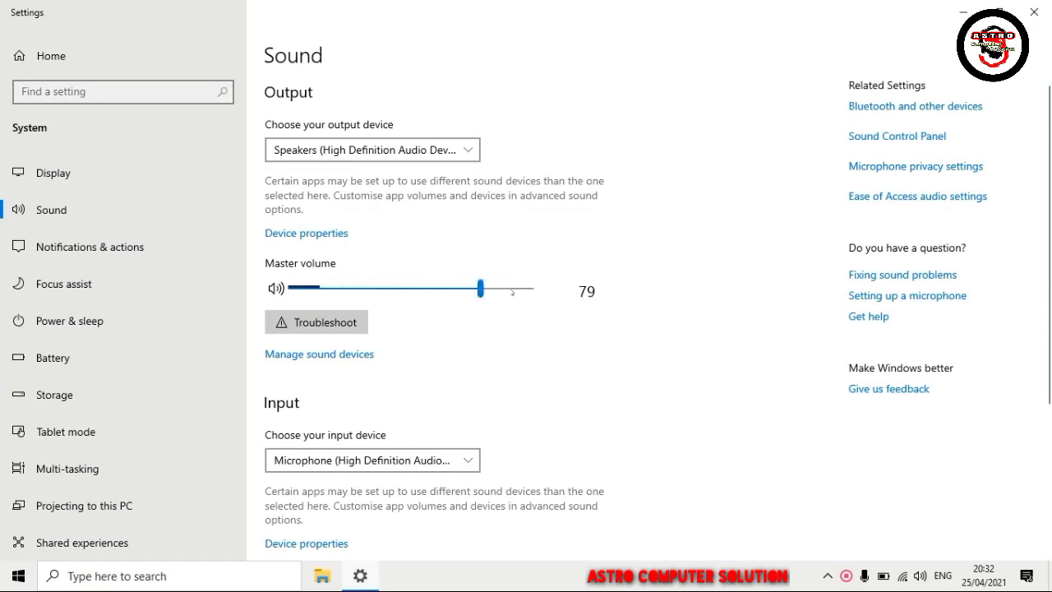
{"action": "left_click", "coordinate": [510, 288]}
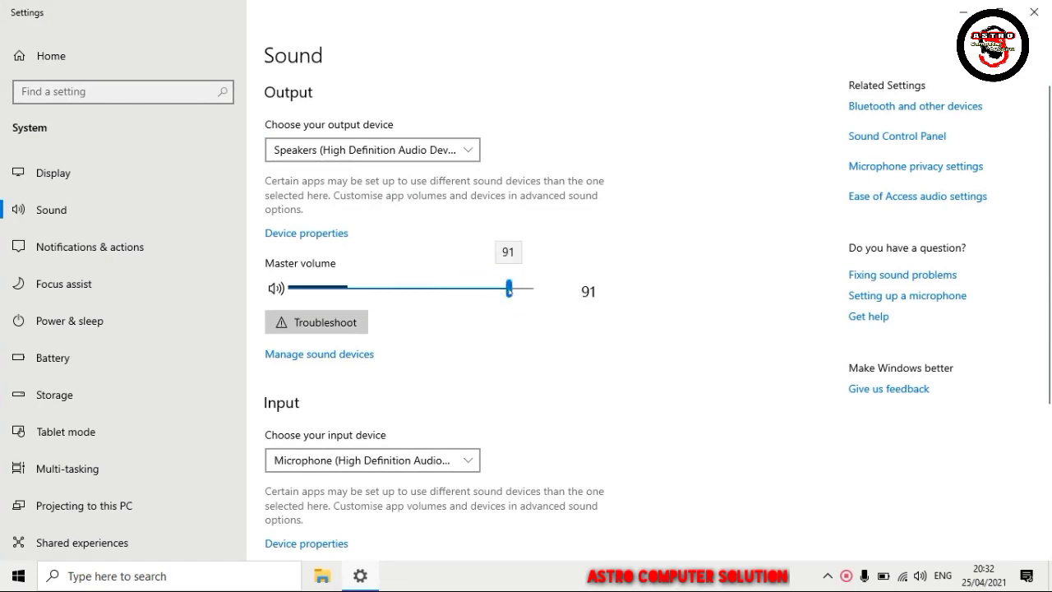
{"action": "left_click", "coordinate": [524, 290]}
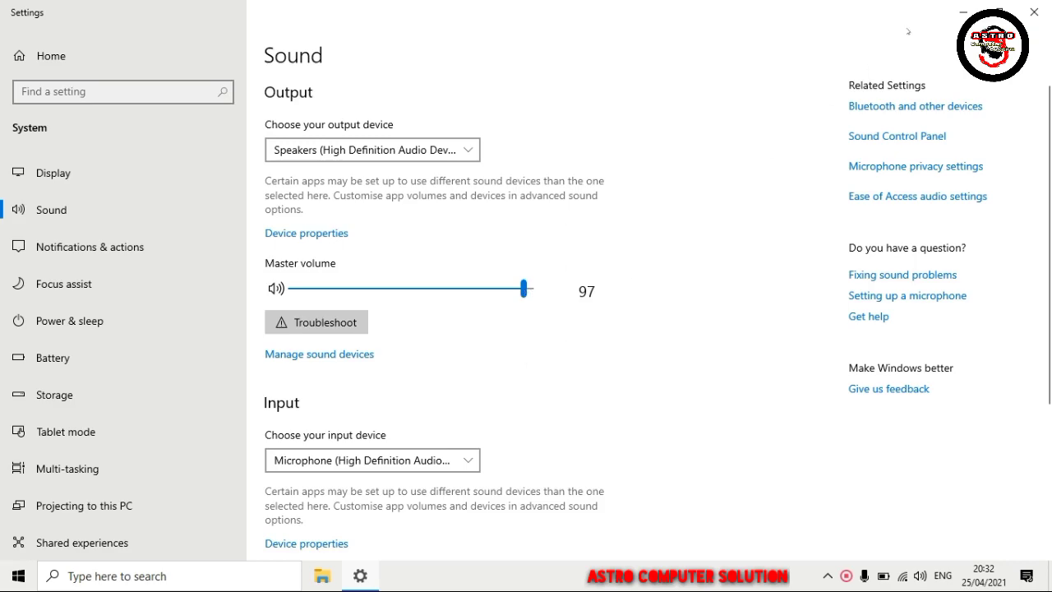
{"action": "left_click", "coordinate": [1033, 13]}
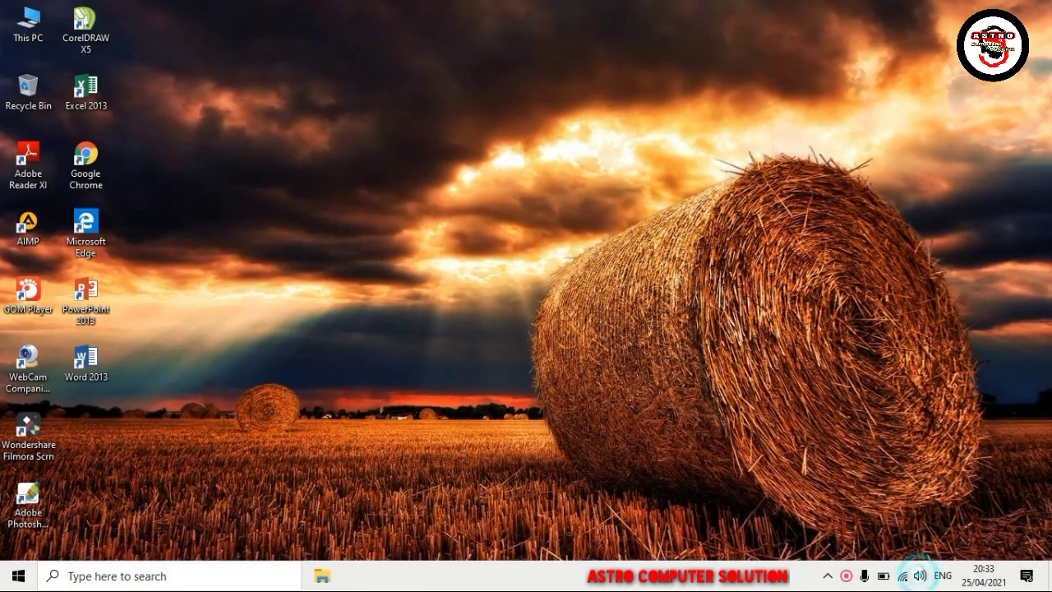
- Test the speakers' system volume by lowering it to about 65 and raising it again
{"action": "left_click", "coordinate": [919, 576]}
{"action": "left_click", "coordinate": [936, 539]}
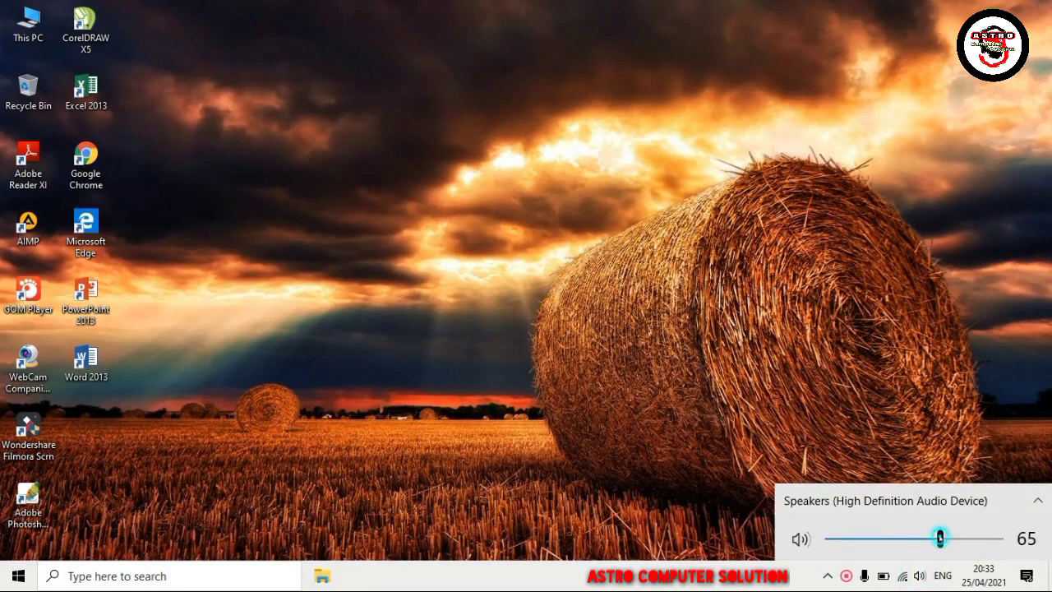
{"action": "left_click_drag", "start_coordinate": [936, 539], "coordinate": [991, 538]}
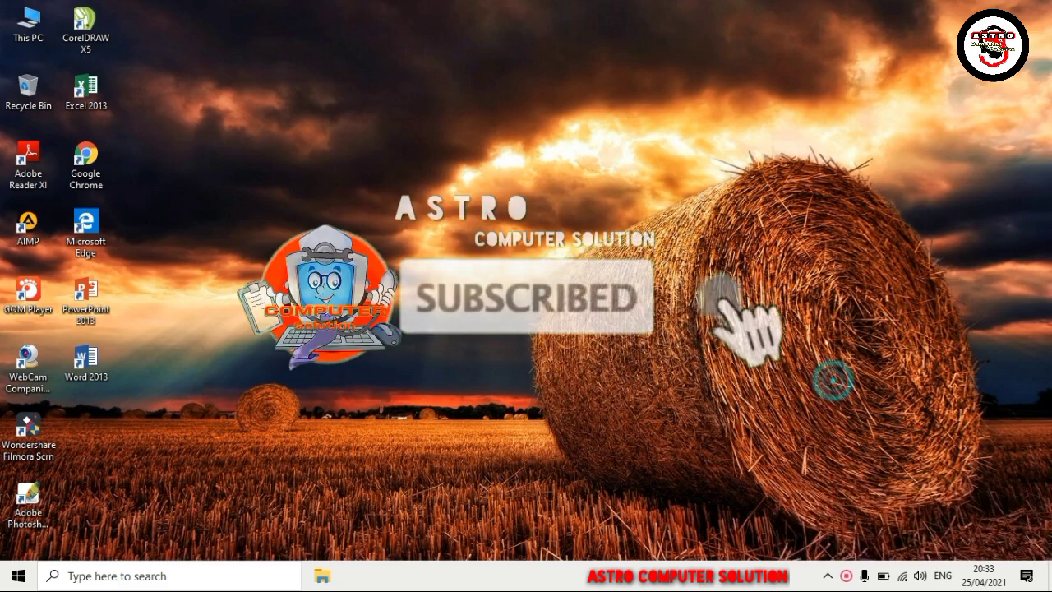
{"action": "left_click", "coordinate": [832, 382]}
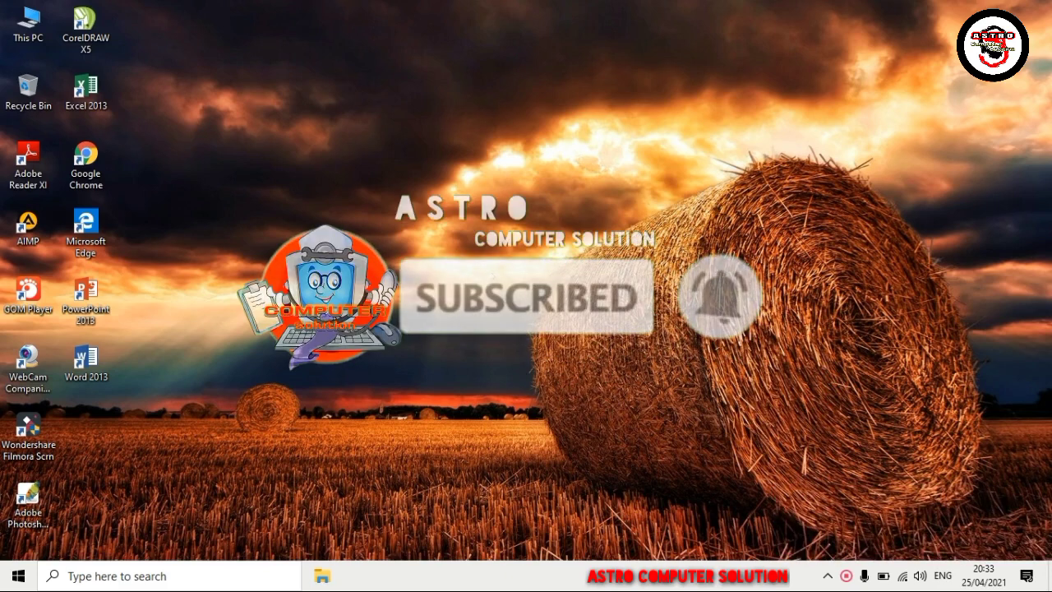